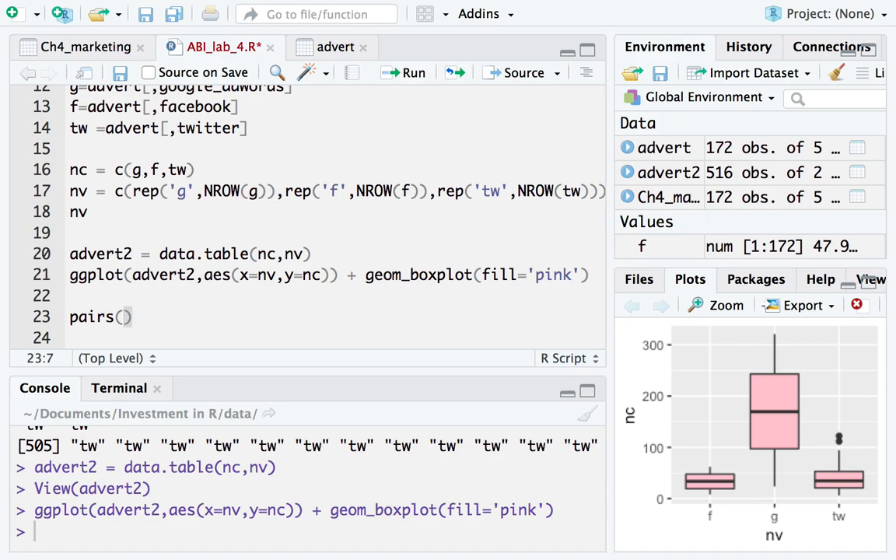
# - Try to plot a scatterplot matrix by completing line 23 as pairs(advert2) and running it
pyautogui.write('advert')
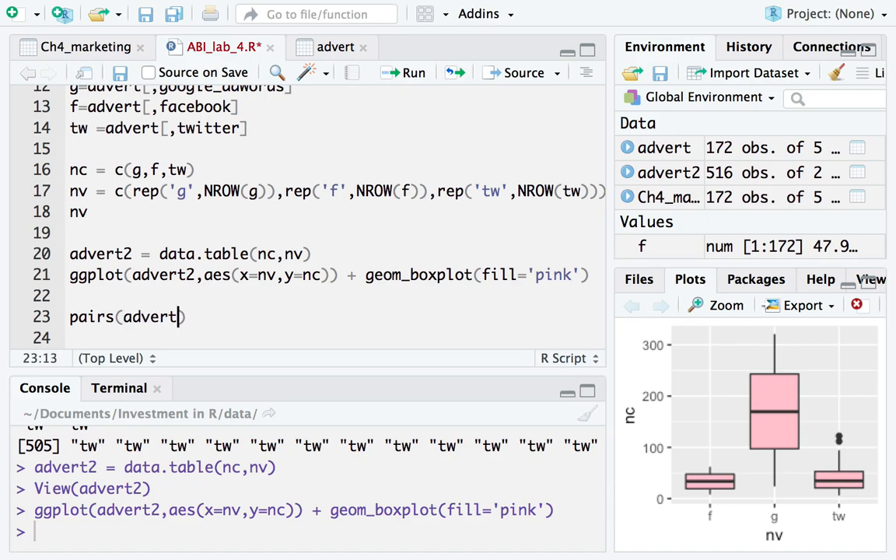
pyautogui.press('Down')
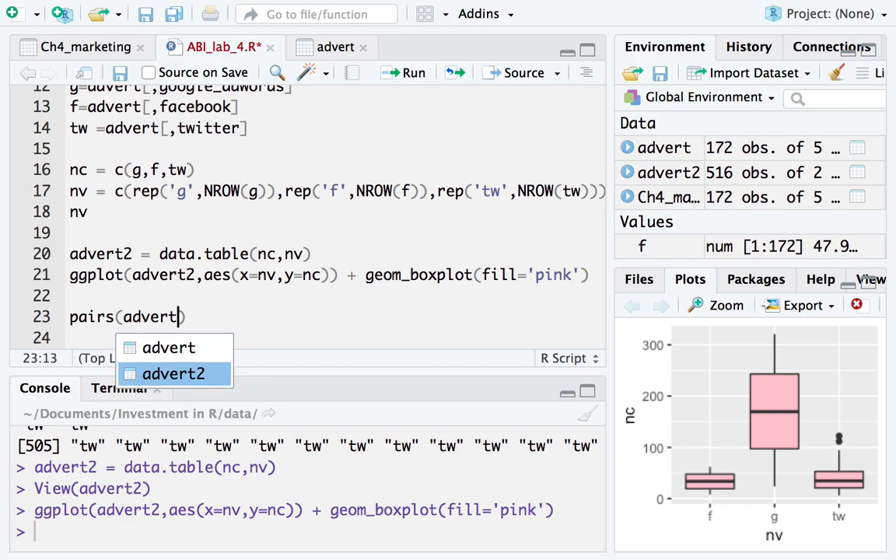
pyautogui.press('Return')
pyautogui.hotkey('ctrl', 'Return')
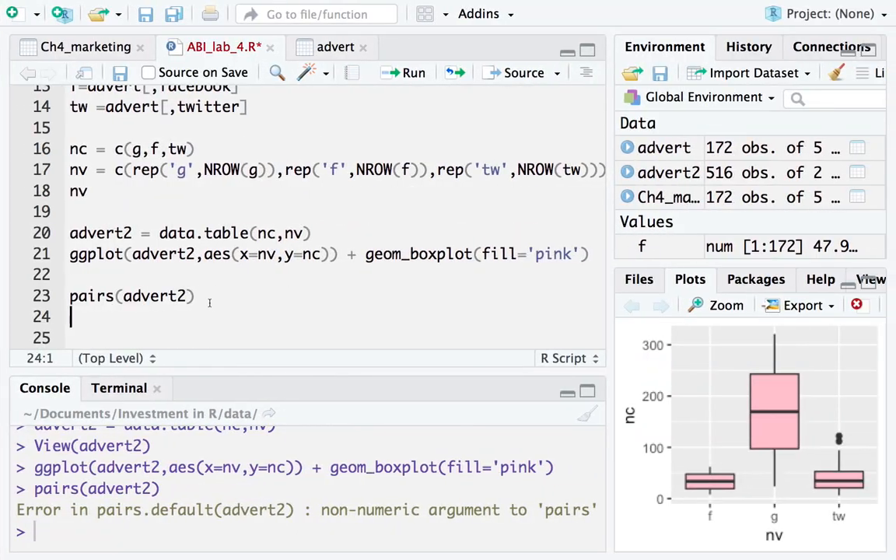
# - Change the pairs argument on line 23 to advert and run the line
pyautogui.click(185, 296)
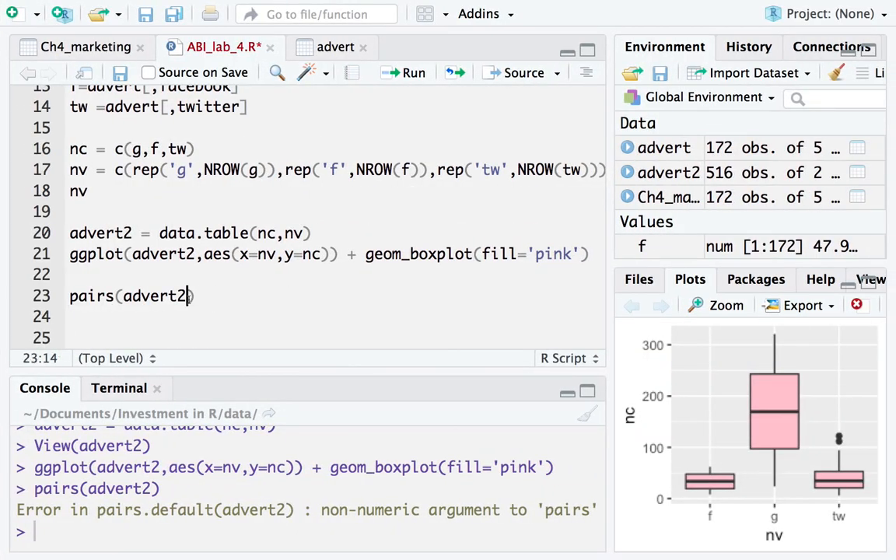
pyautogui.press('BackSpace')
pyautogui.hotkey('ctrl', 'Return')
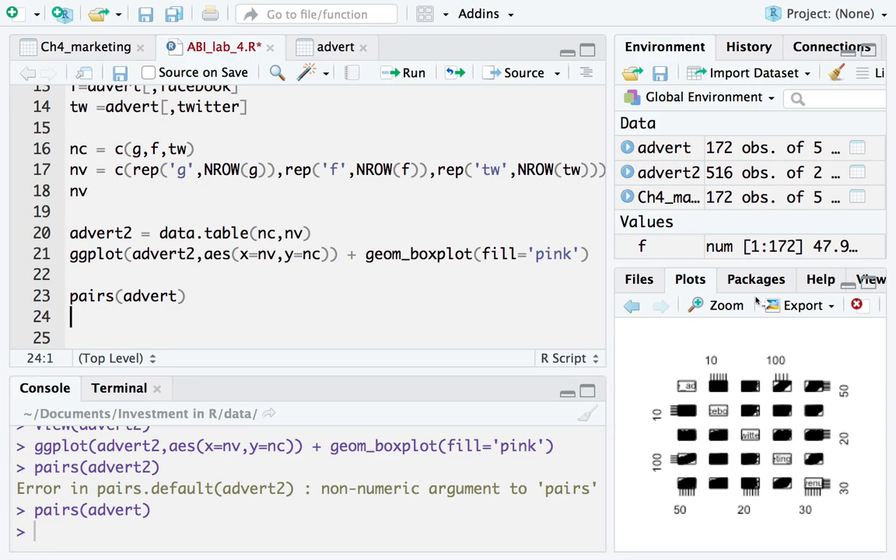
# - Examine the scatterplot matrix in a full-screen zoomed plot window, close it, and save the script
pyautogui.click(793, 307)
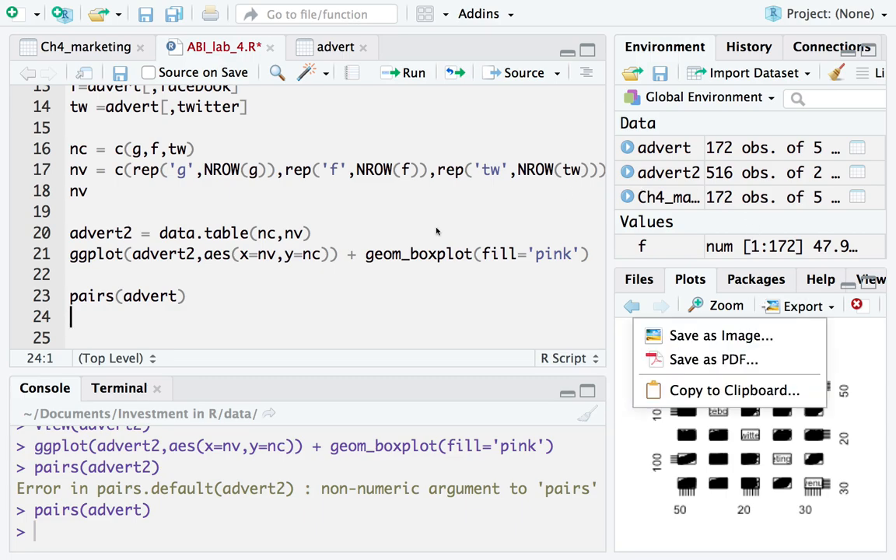
pyautogui.click(704, 303)
pyautogui.click(698, 304)
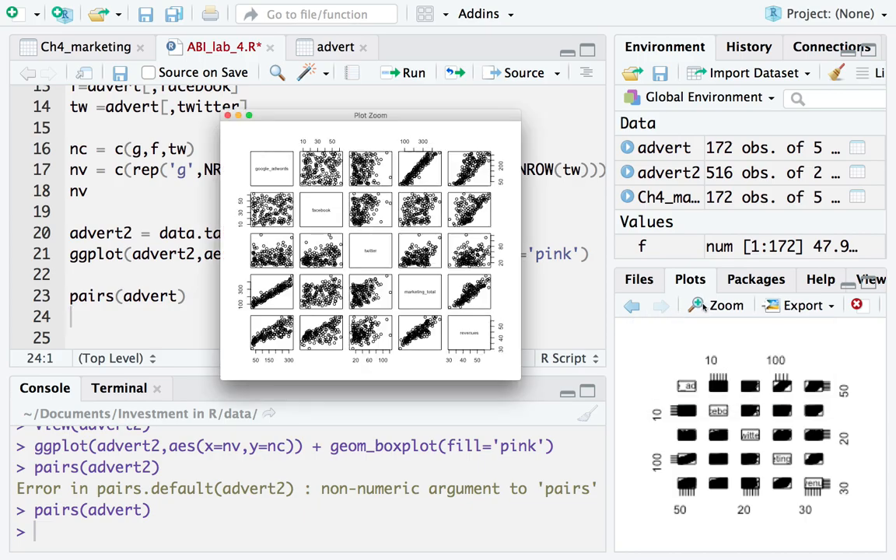
pyautogui.click(249, 116)
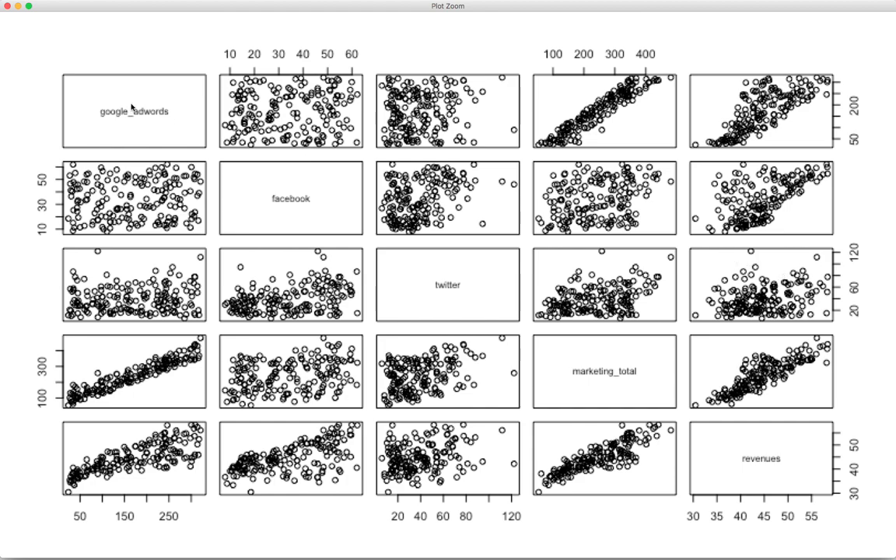
pyautogui.click(7, 7)
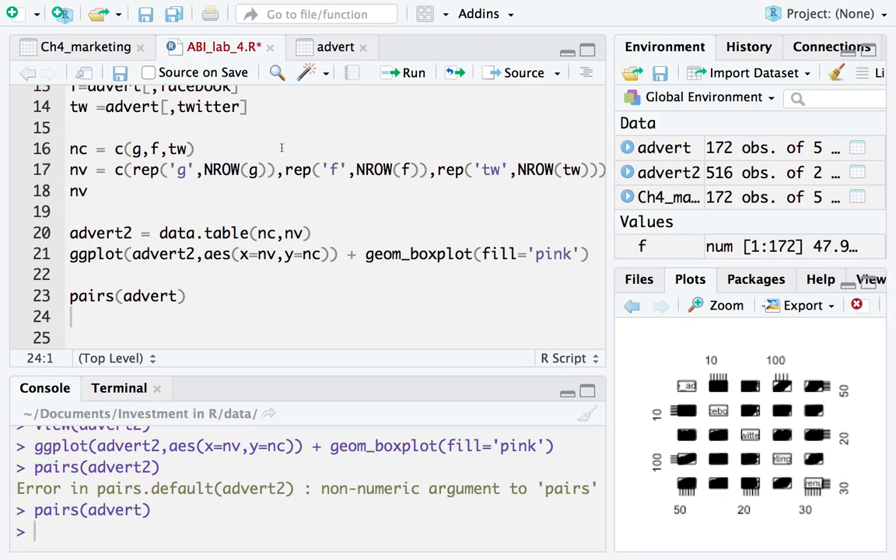
pyautogui.press('super+s')
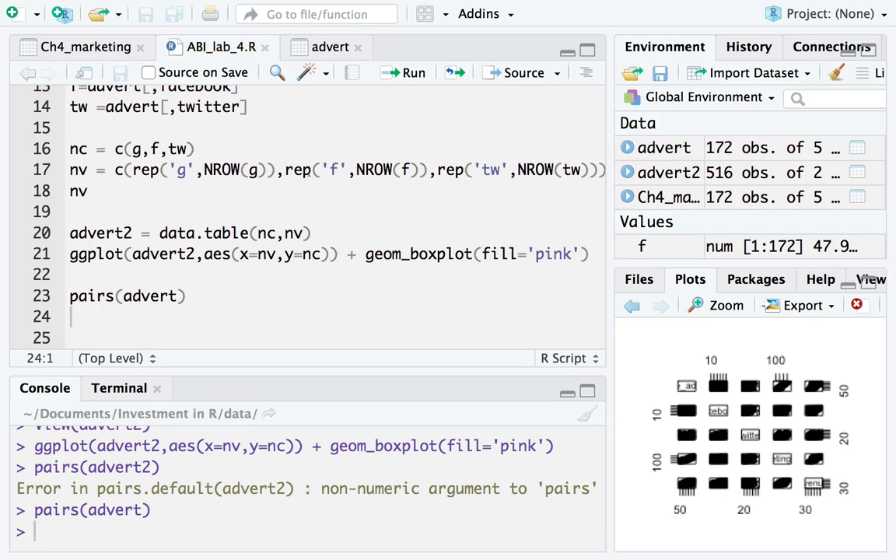
# - Switch to the lecture slides, read through to "Relationship between Values - Deeper Look", and return to RStudio
pyautogui.hotkey('ctrl', 'Left')
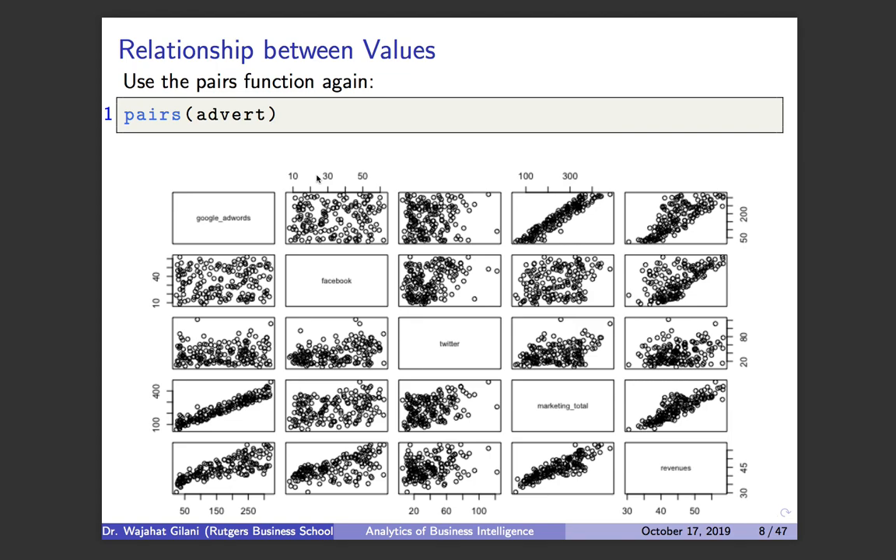
pyautogui.press('Right')
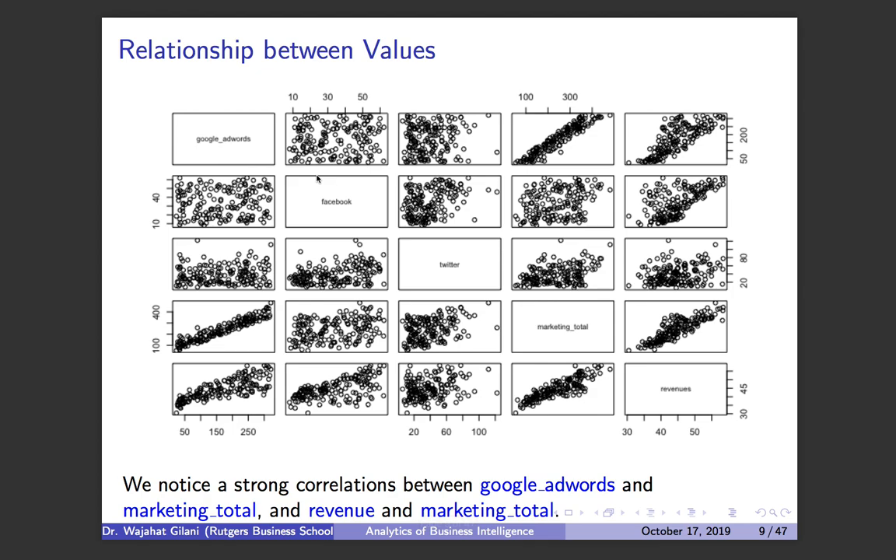
pyautogui.press('Right')
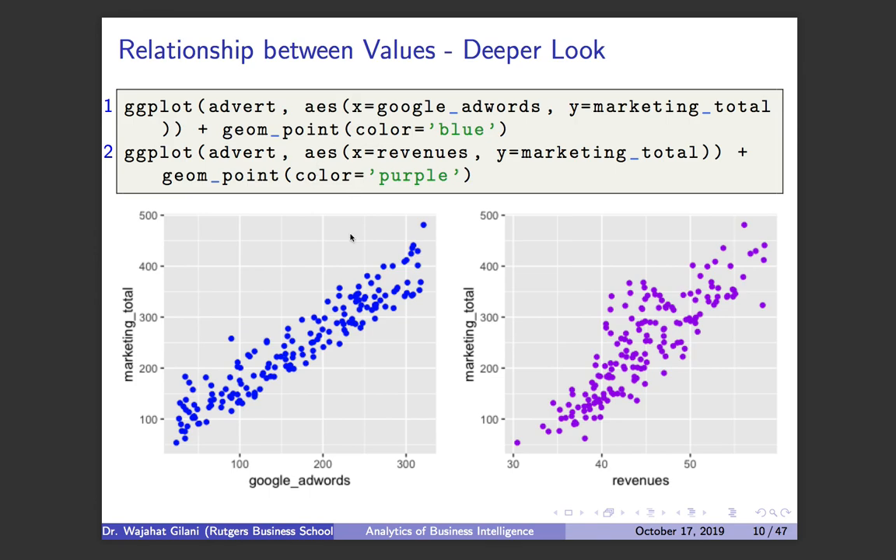
pyautogui.hotkey('ctrl', 'Right')
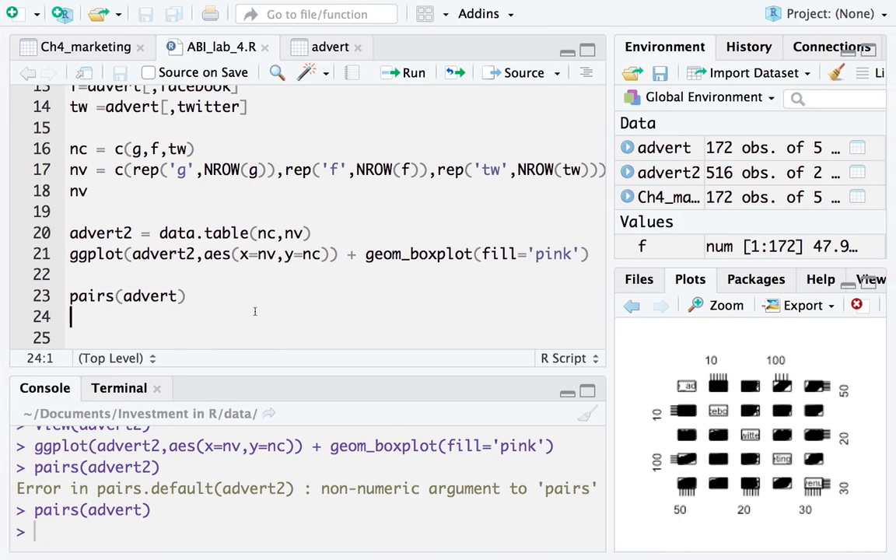
# - Start a ggplot call on line 25 with the advert data and the aes function
pyautogui.press('Return')
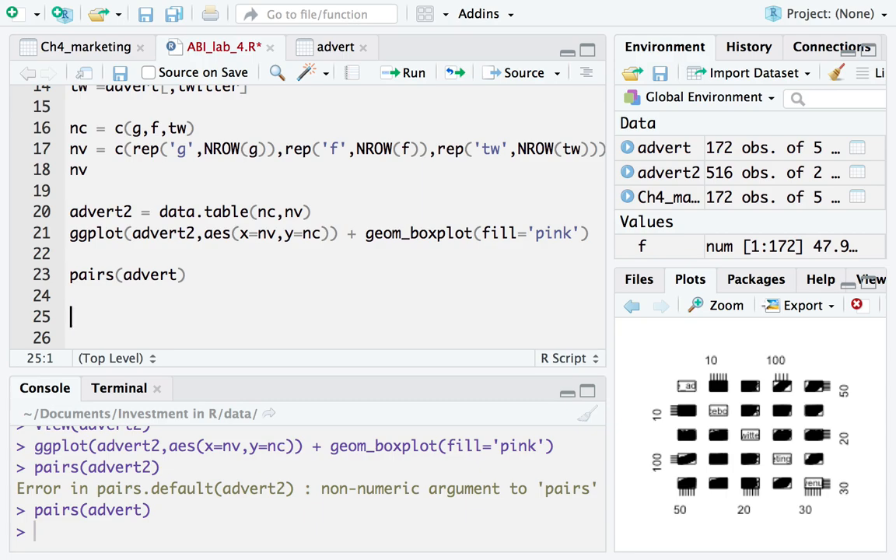
pyautogui.write('ggplot')
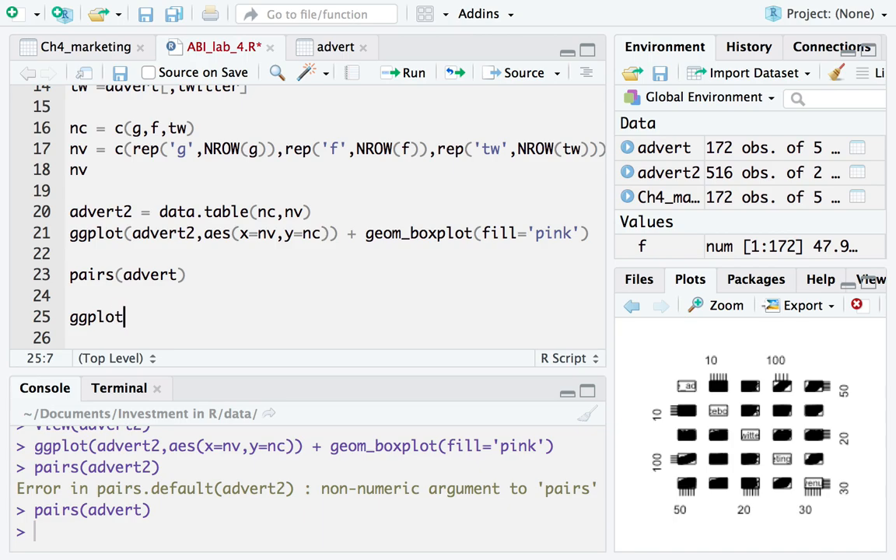
pyautogui.write('(advert')
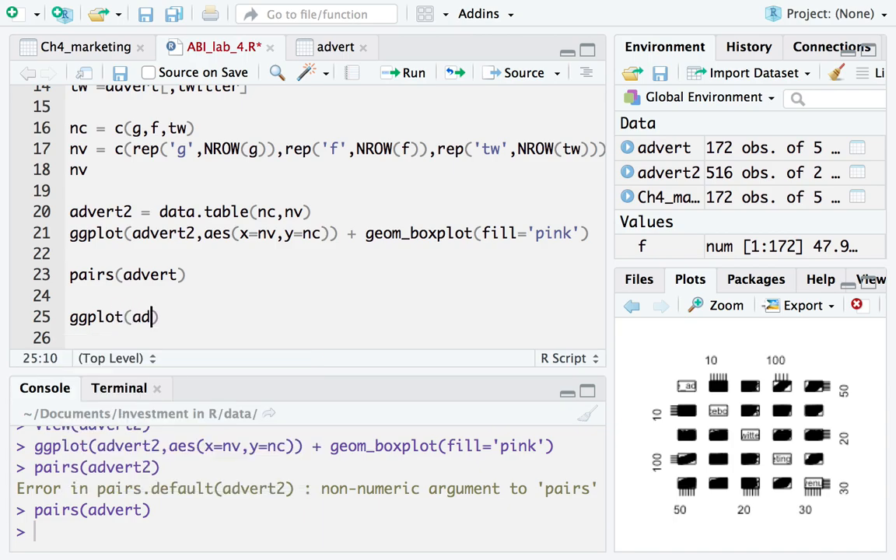
pyautogui.write(',aes')
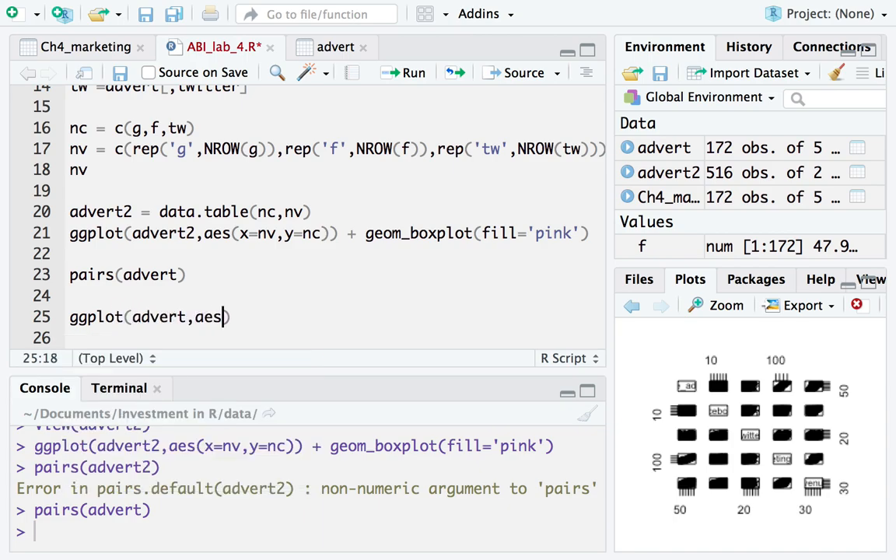
# - Map marketing_total to x inside the aes function of the new ggplot call
pyautogui.write('(x=')
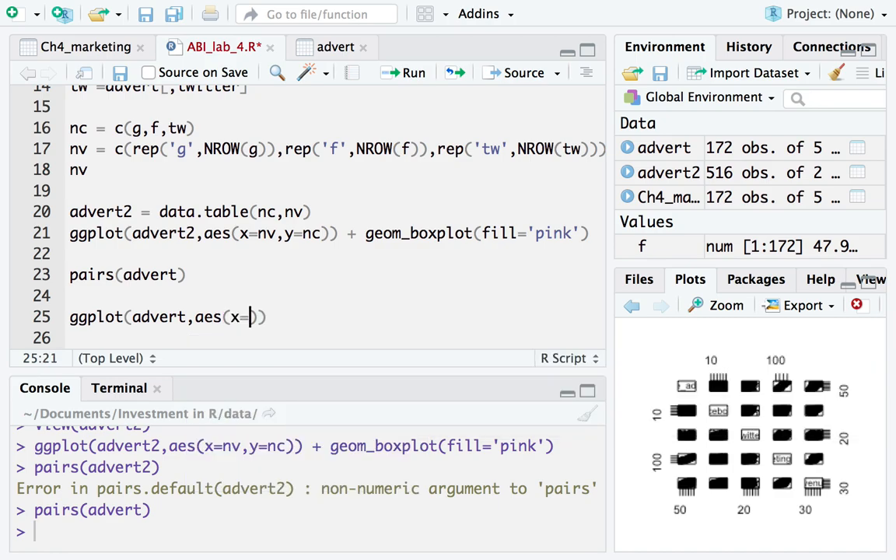
pyautogui.write('g')
pyautogui.press('BackSpace')
pyautogui.press('BackSpace')
pyautogui.press('BackSpace')
pyautogui.write('y')
pyautogui.press('BackSpace')
pyautogui.press('BackSpace')
pyautogui.write('x =')
pyautogui.write('tk')
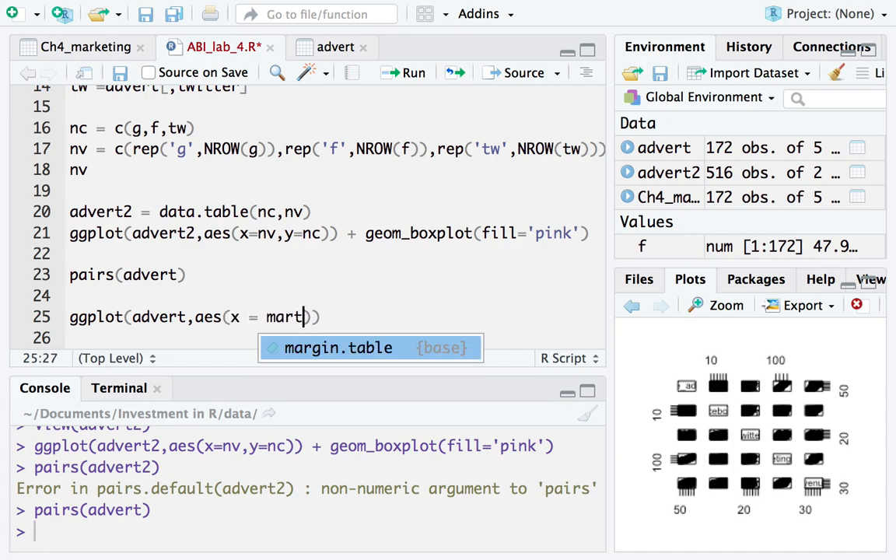
pyautogui.press('BackSpace')
pyautogui.press('BackSpace')
pyautogui.write('keting_total')
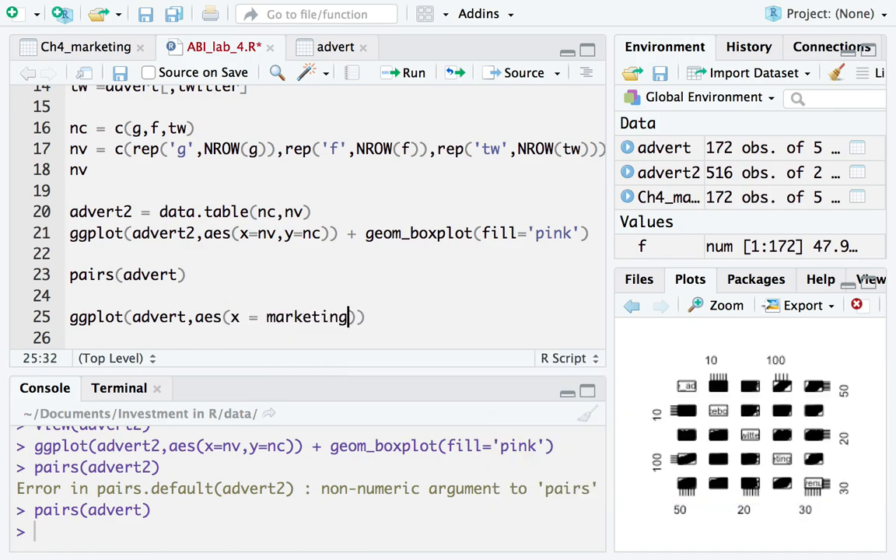
# - Map google_adwords to y, close the ggplot call, and append a plus sign for another layer
pyautogui.write(',')
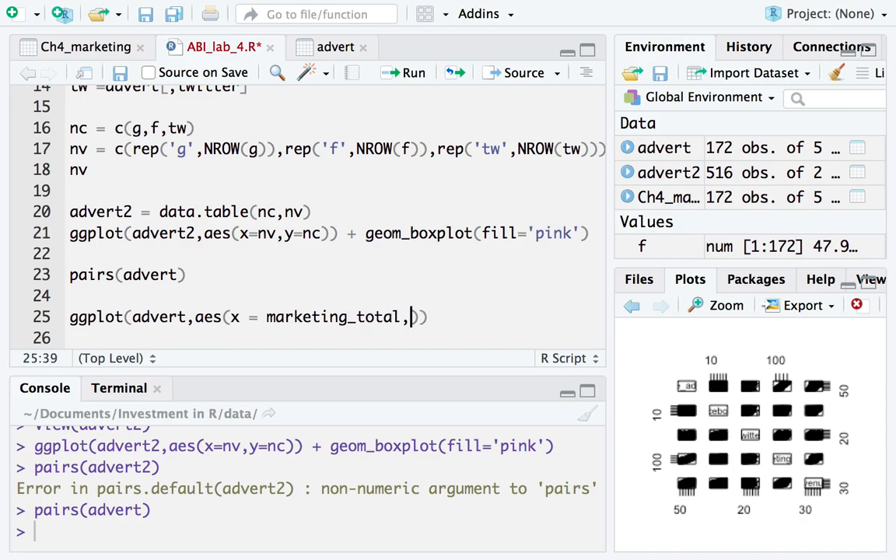
pyautogui.write('y = ')
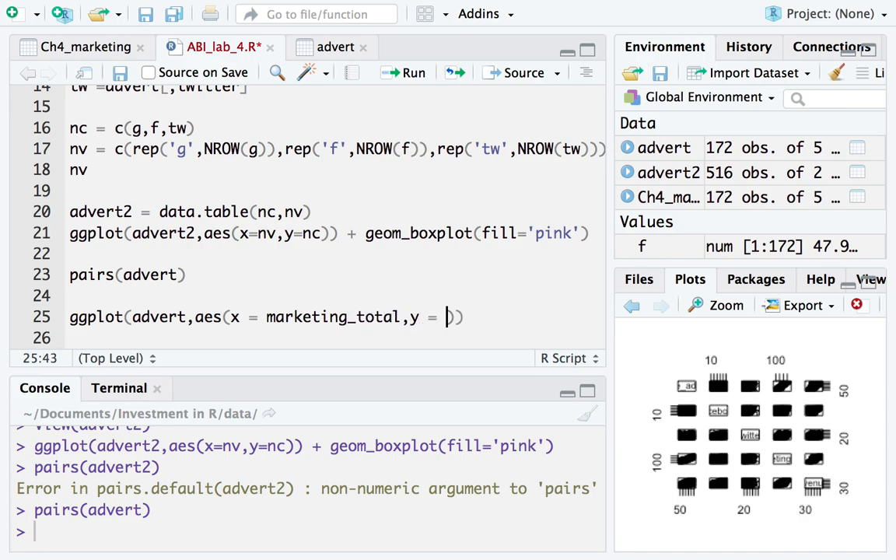
pyautogui.write('google')
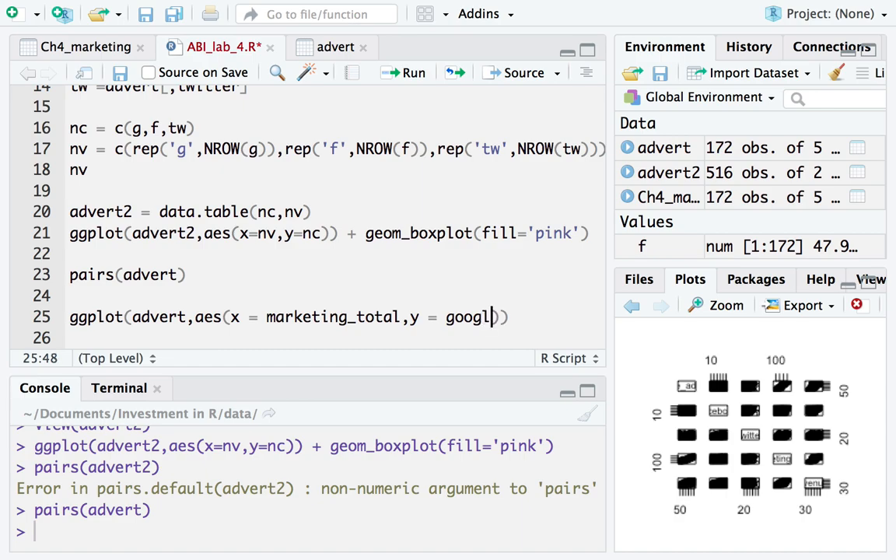
pyautogui.write('_adwor')
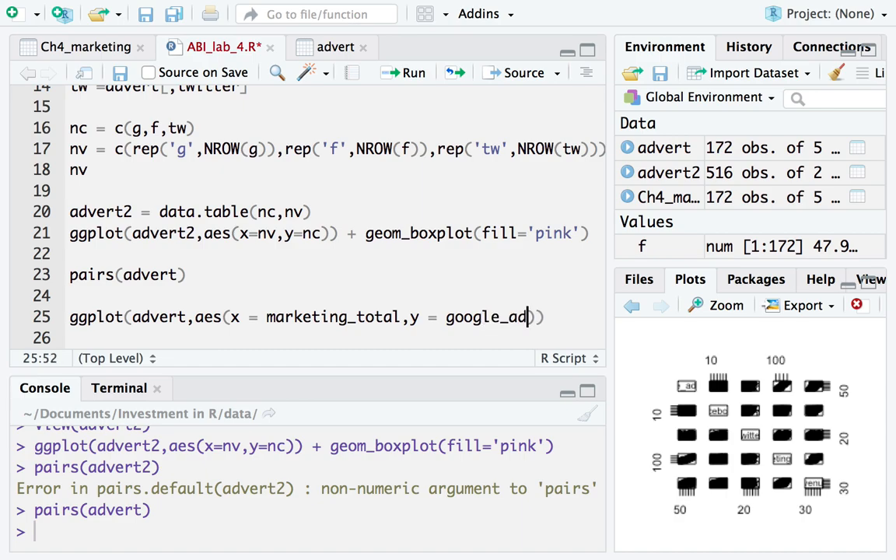
pyautogui.write('dss')
pyautogui.press('BackSpace')
pyautogui.press('BackSpace')
pyautogui.write('s)) +')
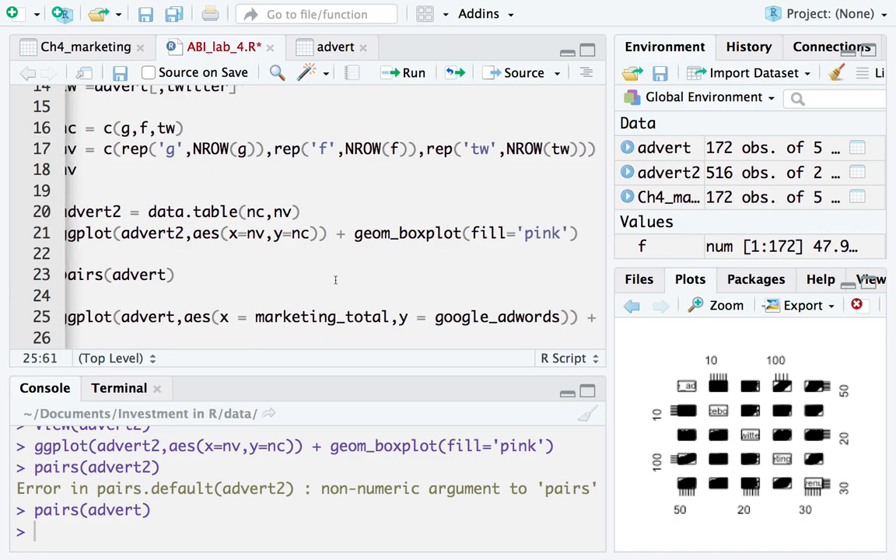
# - Widen the script editor slightly and continue the ggplot statement on a new line 26
pyautogui.moveTo(611, 260); pyautogui.dragTo(621, 260)
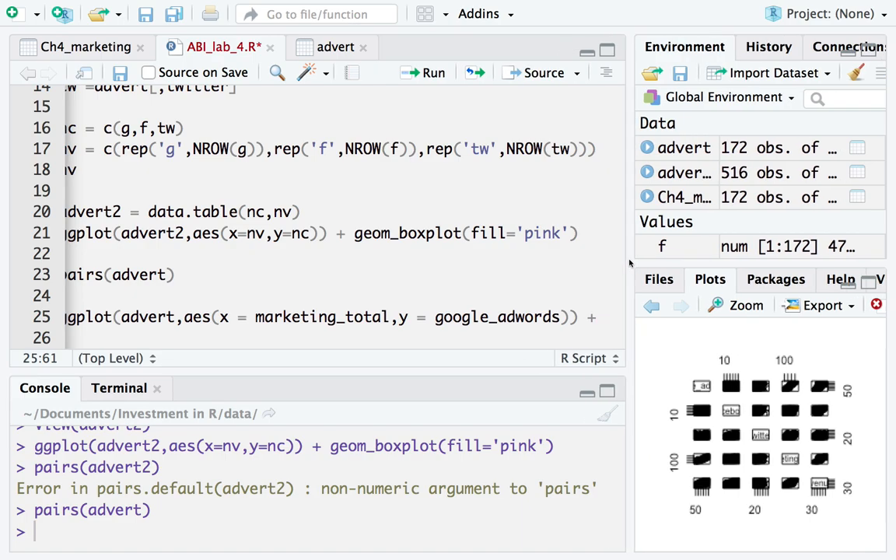
pyautogui.press('Return')
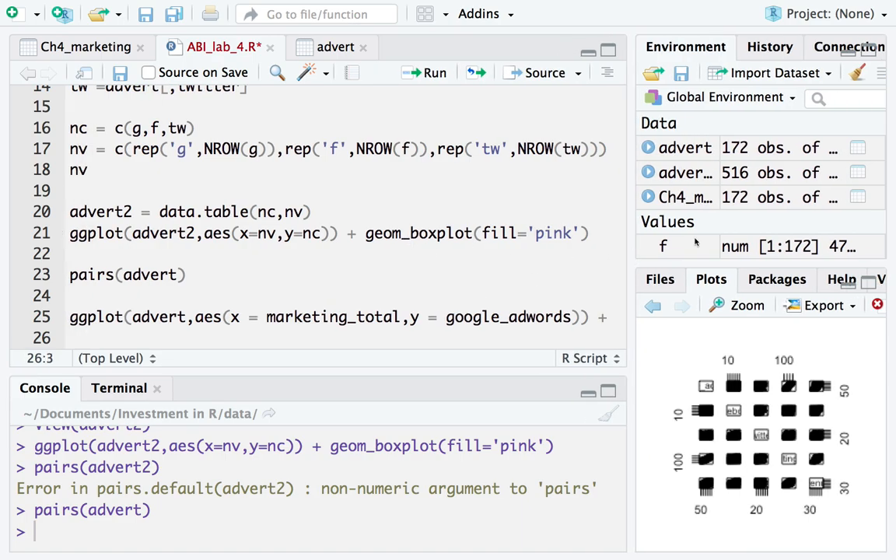
pyautogui.scroll(-2, 242, 215)
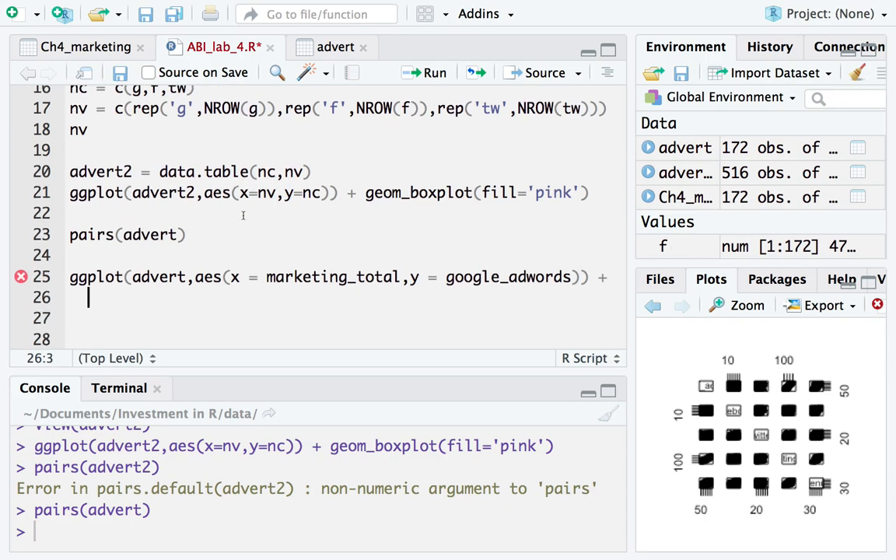
# - Add the layer geom_point(color='blue') on line 26
pyautogui.write('geom')
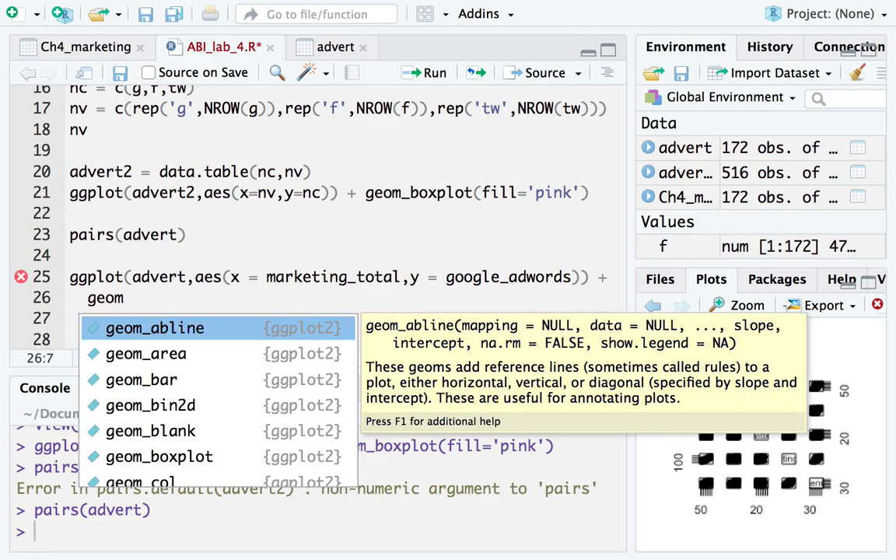
pyautogui.write('_po')
pyautogui.press('Return')
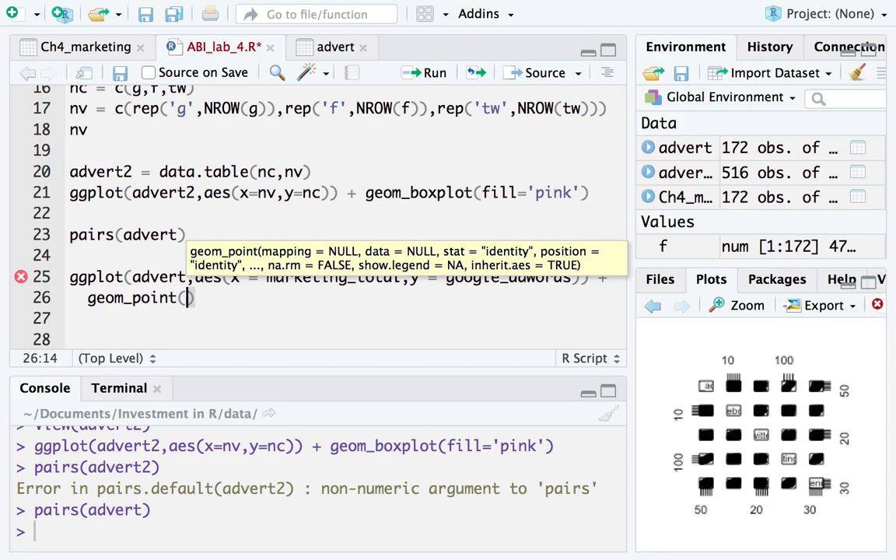
pyautogui.write('color=')
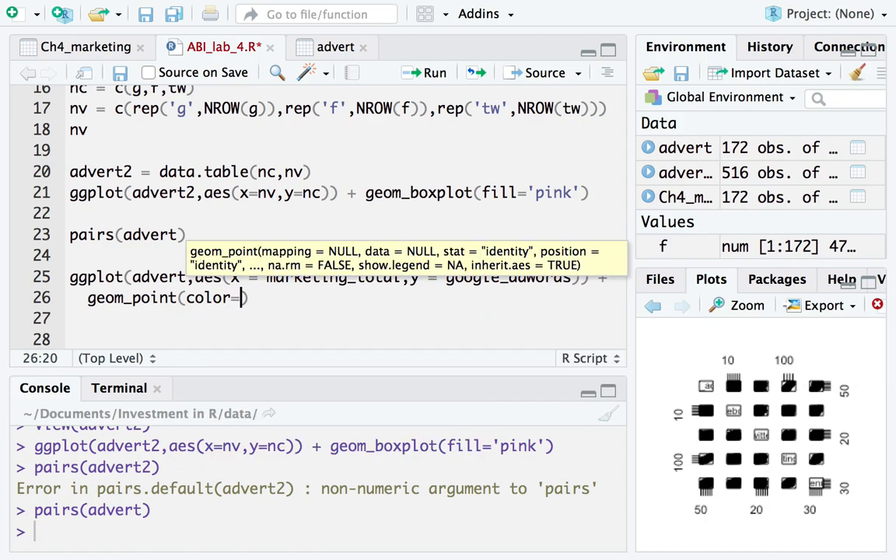
pyautogui.write("'blue")
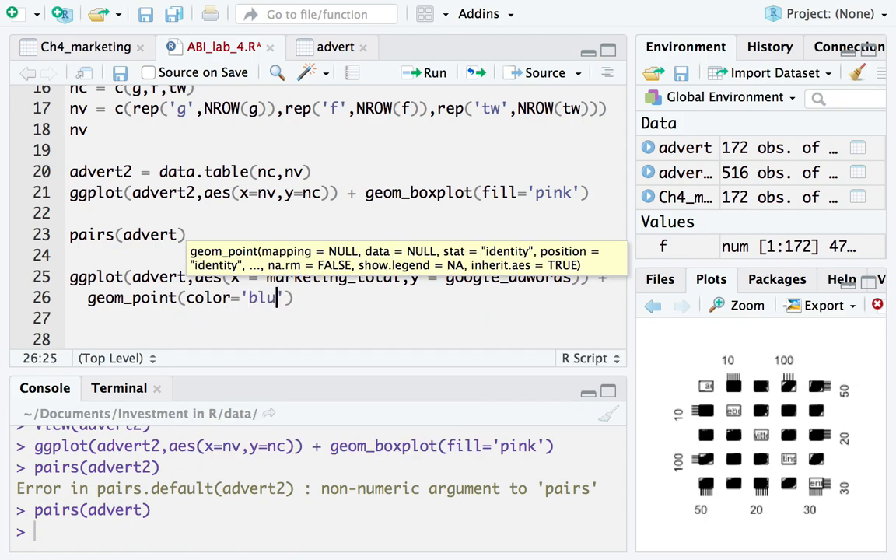
# - Run the ggplot scatterplot statement and open its plot in a zoomed window
pyautogui.hotkey('ctrl', 'Return')
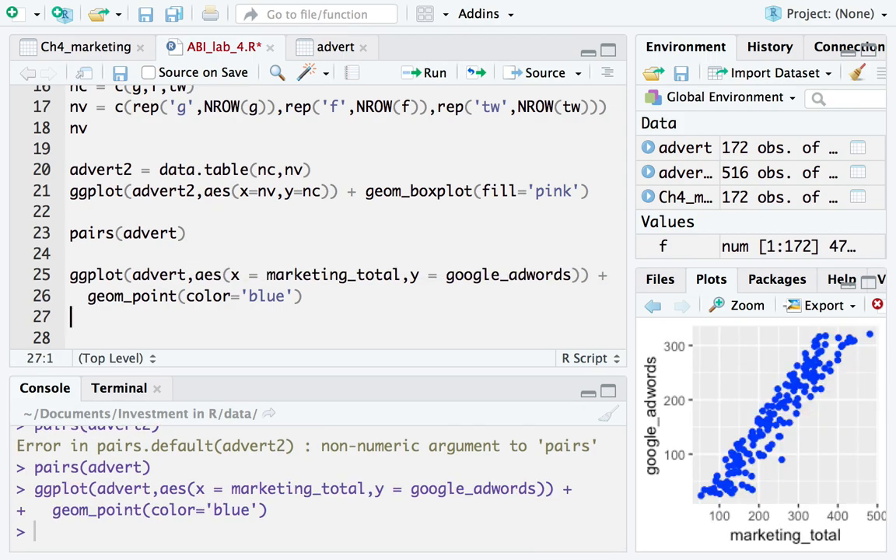
pyautogui.click(743, 306)
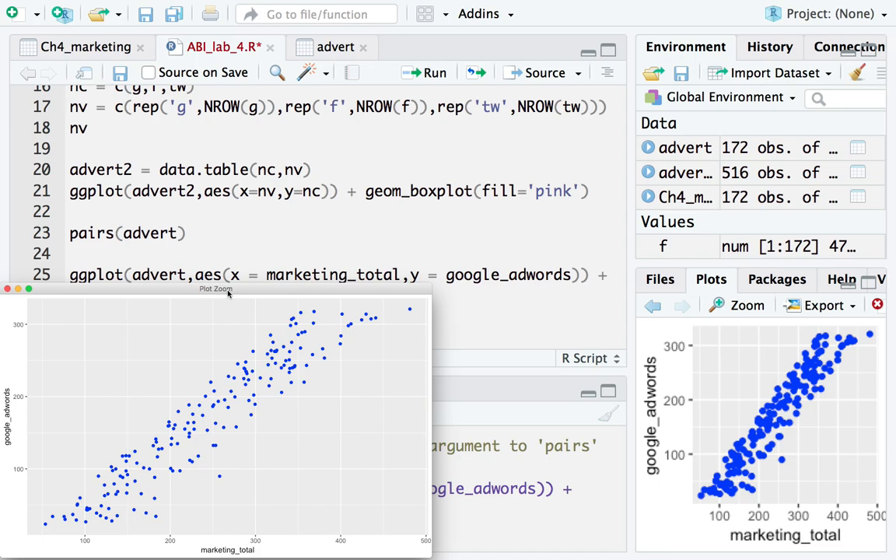
# - Enlarge the zoomed google_adwords scatterplot window to examine how the points are distributed, and close it
pyautogui.moveTo(201, 292); pyautogui.dragTo(366, 189)
pyautogui.click(193, 185)
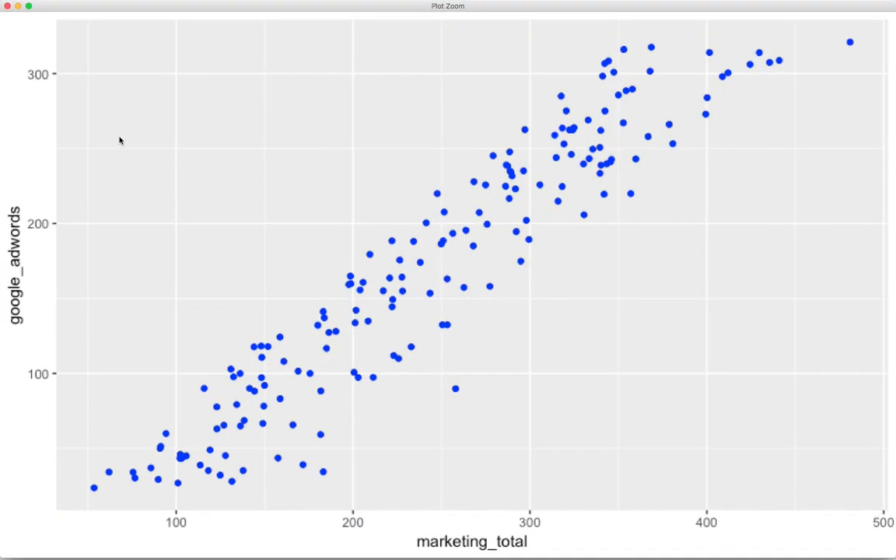
pyautogui.click(7, 7)
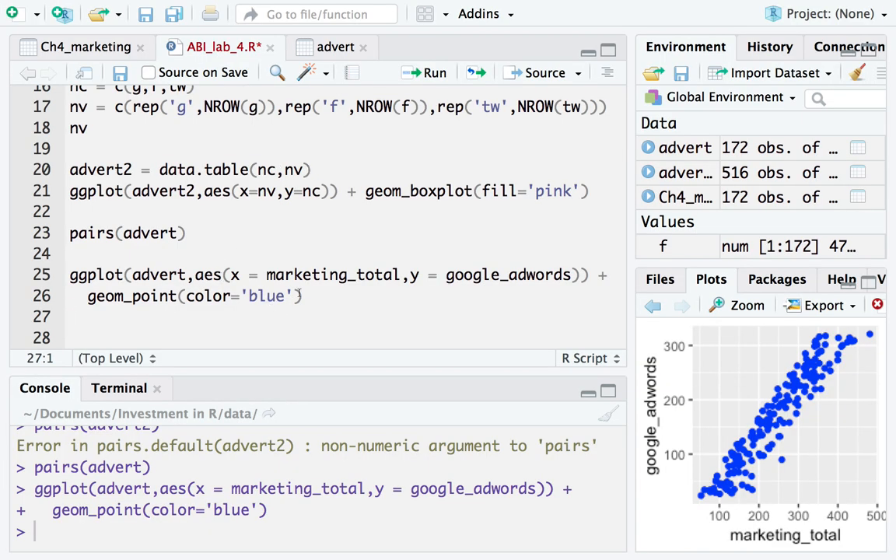
# - Copy the two-line ggplot scatterplot statement from lines 25–26 and paste the duplicate at line 29
pyautogui.moveTo(326, 294); pyautogui.dragTo(35, 274)
pyautogui.press('super+c')
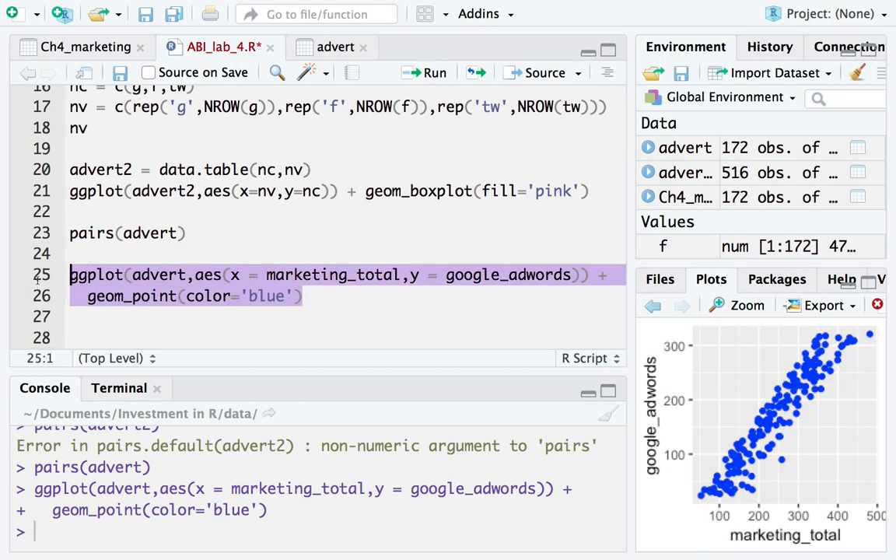
pyautogui.hotkey('ctrl', 'Left')
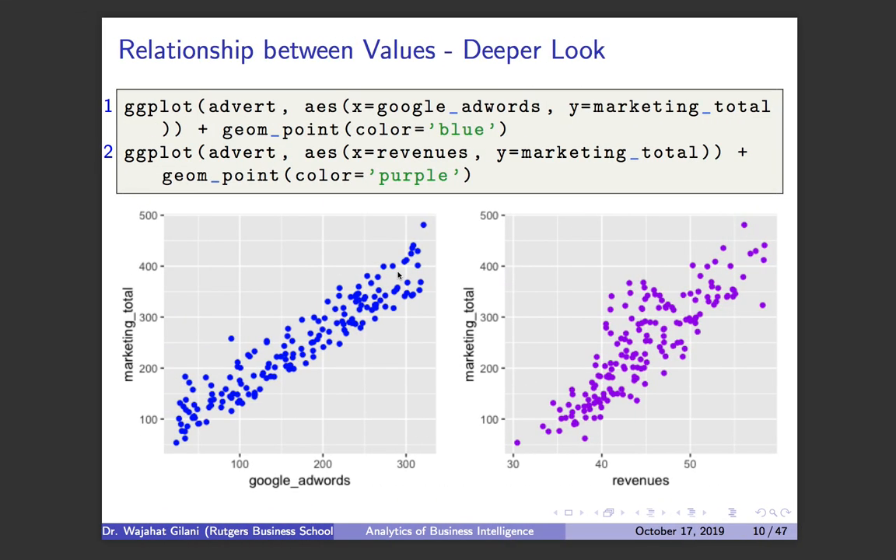
pyautogui.hotkey('ctrl', 'Right')
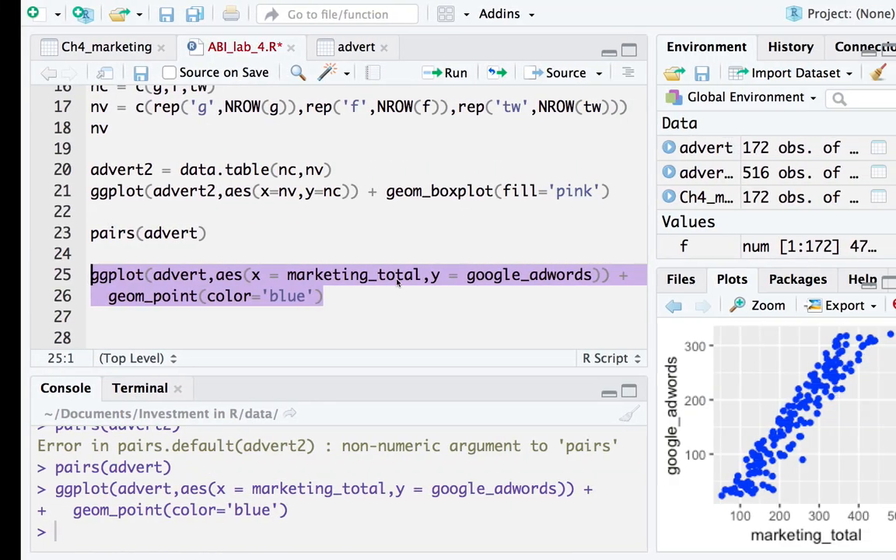
pyautogui.click(309, 324)
pyautogui.press('Return')
pyautogui.press('Return')
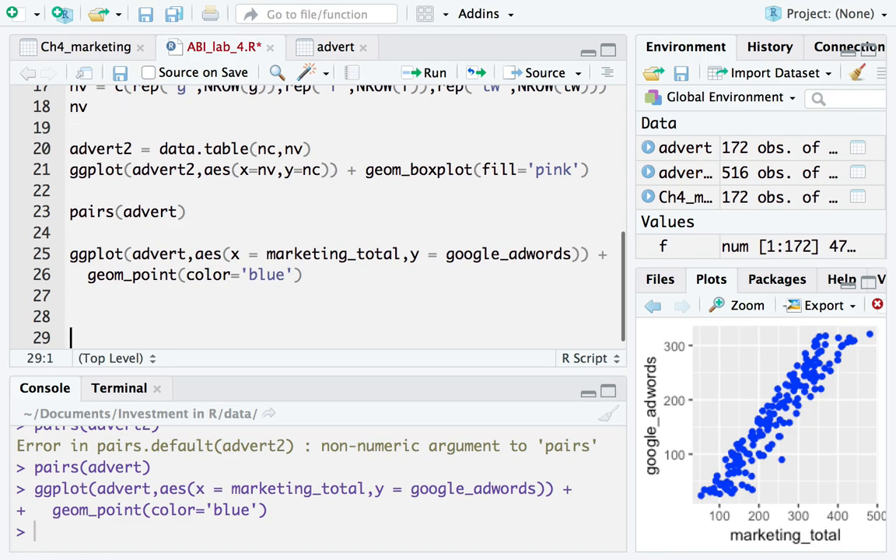
pyautogui.press('super+v')
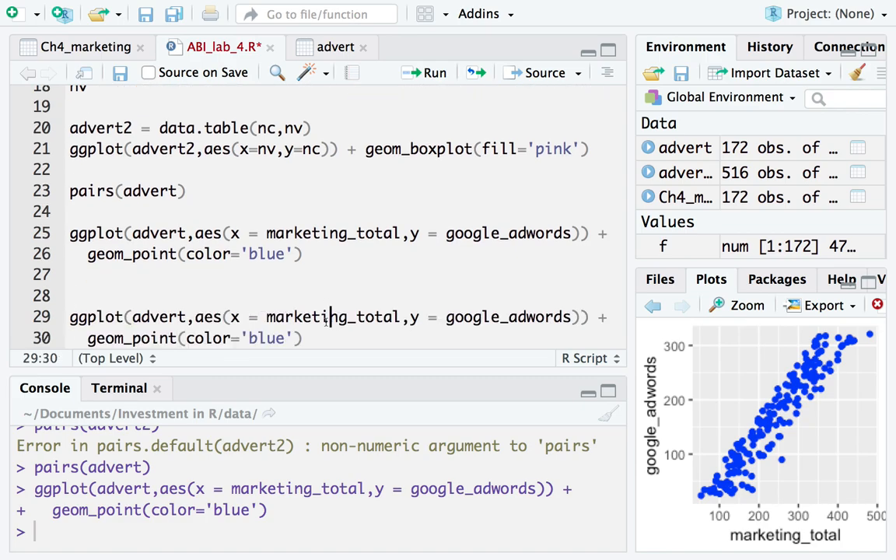
# - In the duplicated ggplot call on line 29, map revenues to x and marketing_total to y
pyautogui.doubleClick(326, 318)
pyautogui.write('revenues')
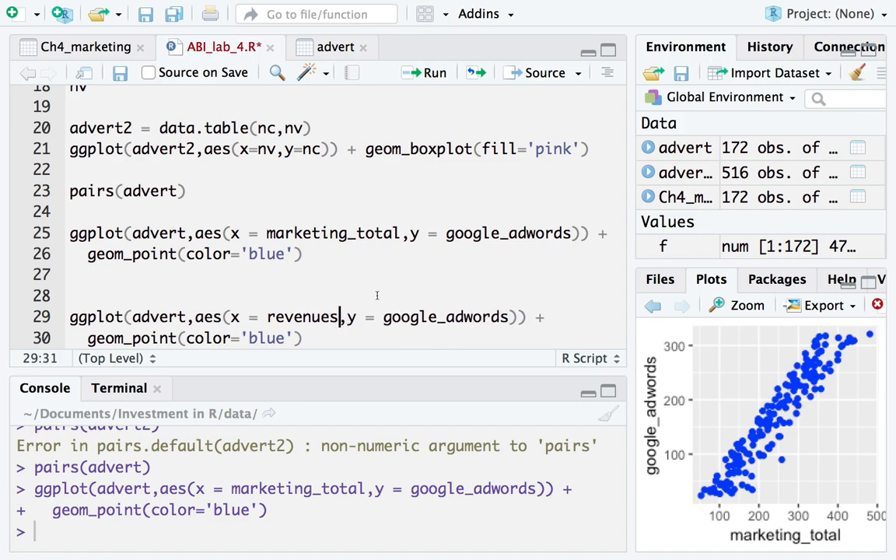
pyautogui.click(349, 233)
pyautogui.doubleClick(349, 233)
pyautogui.hotkey('ctrl', 'c')
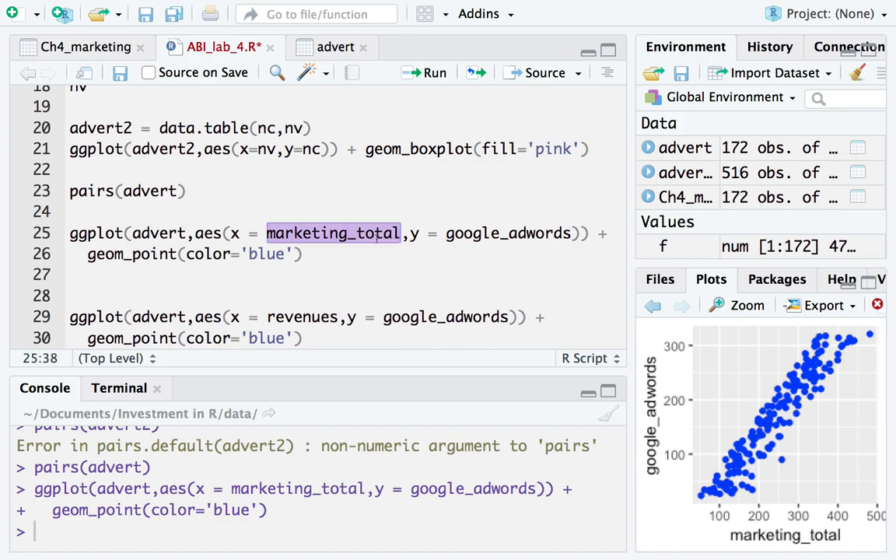
pyautogui.doubleClick(445, 316)
pyautogui.hotkey('ctrl', 'v')
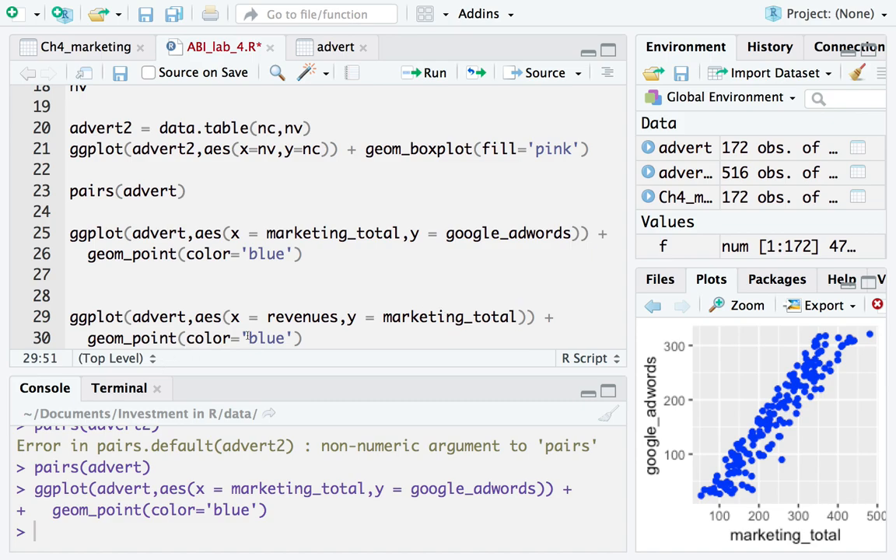
# - Set the duplicated statement's point color to 'purple' and run the scatterplot
pyautogui.doubleClick(265, 337)
pyautogui.write('purl')
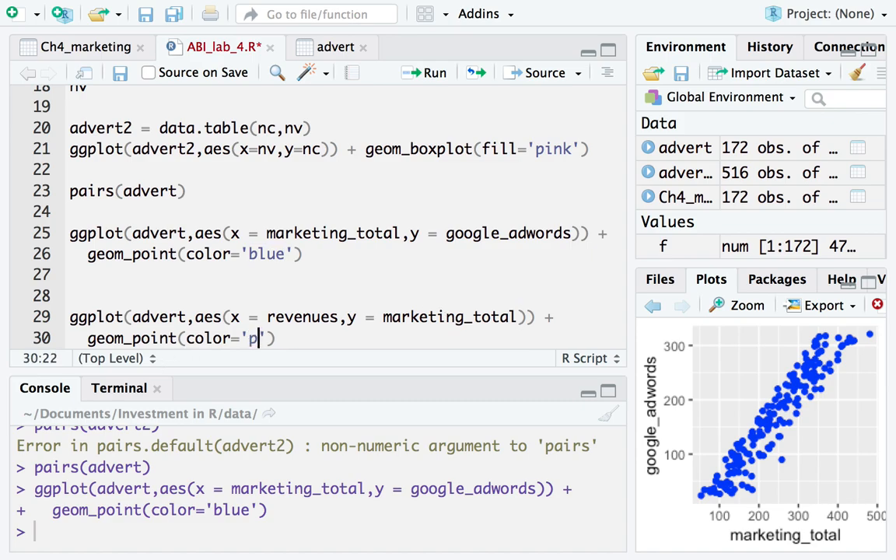
pyautogui.press('BackSpace')
pyautogui.write('ple')
pyautogui.hotkey('ctrl', 'Return')
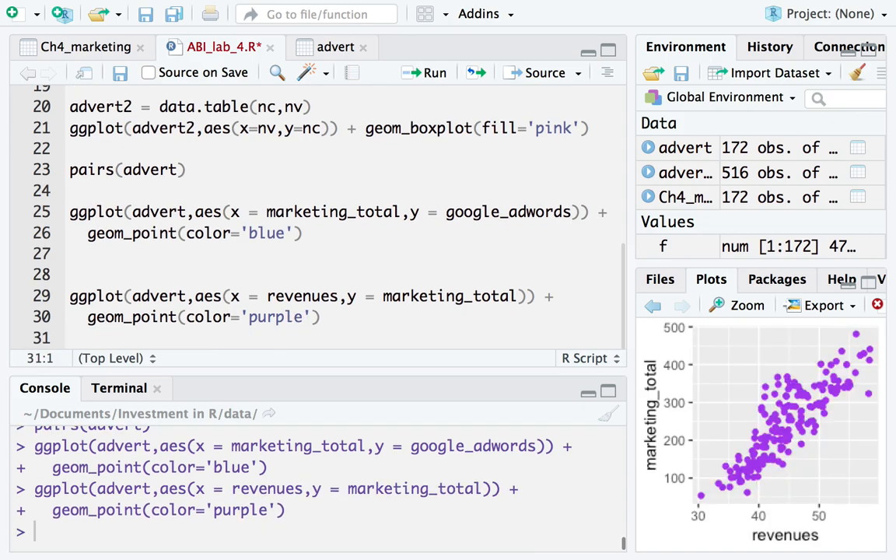
# - Examine the purple revenues scatterplot in an enlarged zoom window and close it
pyautogui.click(735, 307)
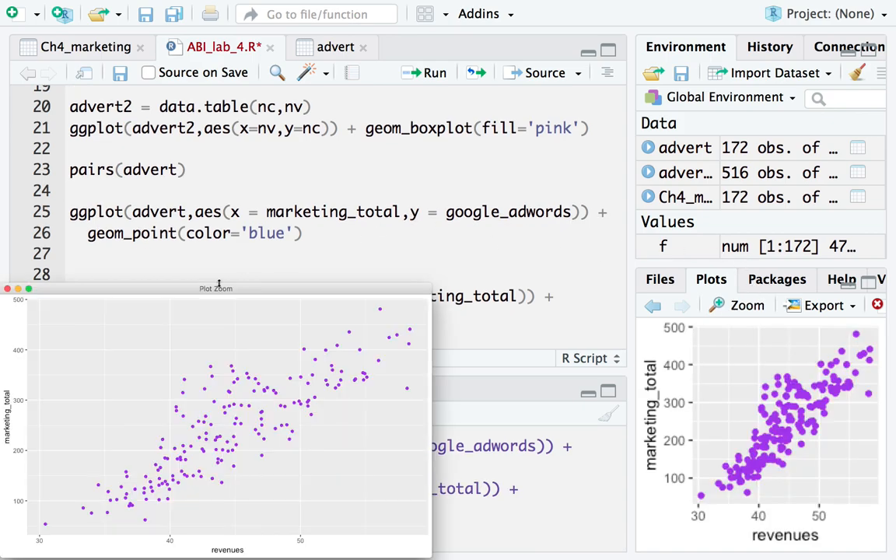
pyautogui.click(29, 289)
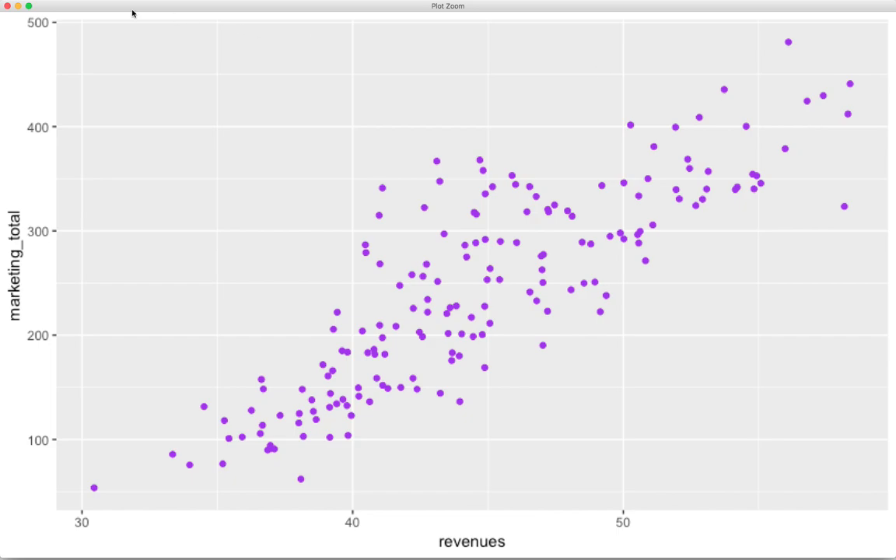
pyautogui.click(7, 6)
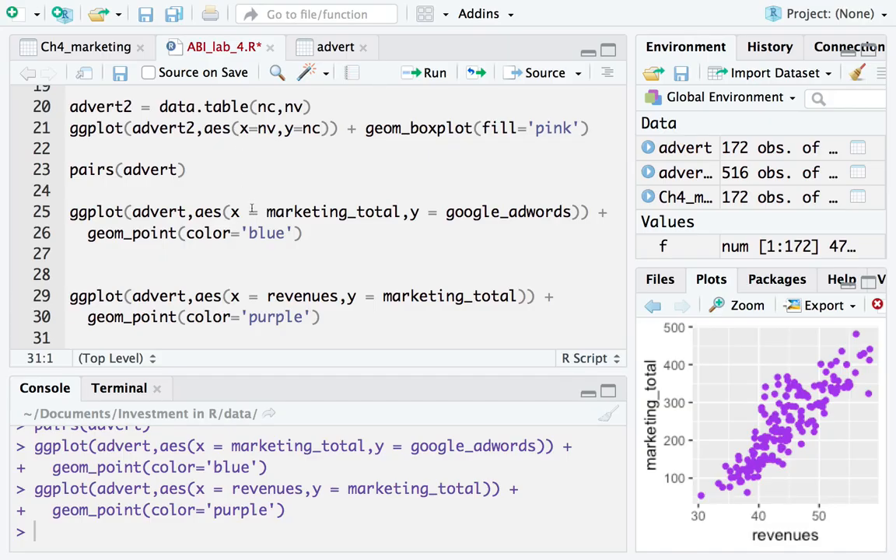
# - Switch to the lecture slides and advance to the first Simple Linear Regression page
pyautogui.hotkey('ctrl', 'Left')
pyautogui.press('Right')
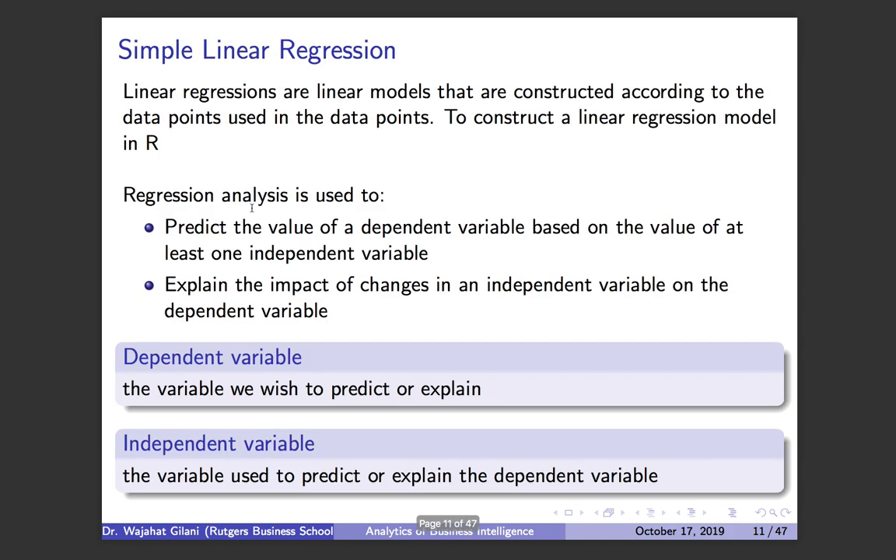
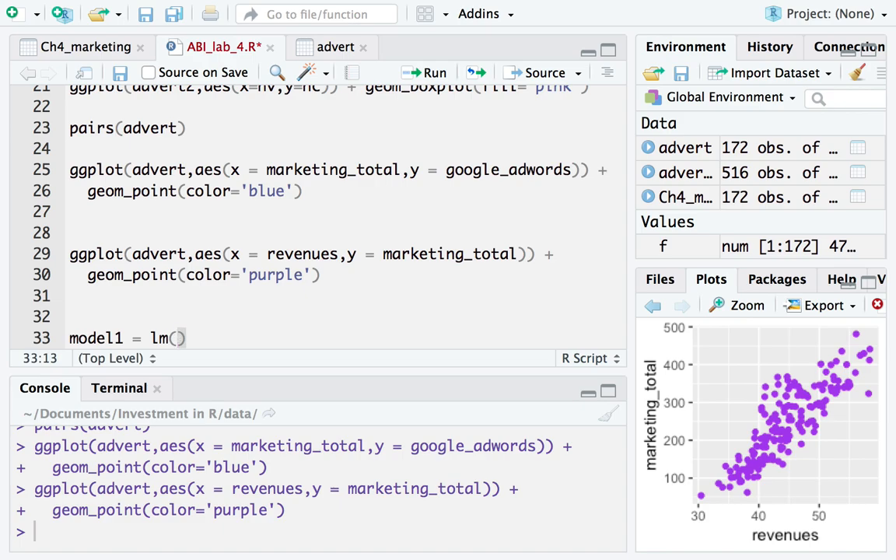
# - Complete the model1 lm call on line 33 with revenues~marketing_total,data=advert and run it
pyautogui.write('revenue')
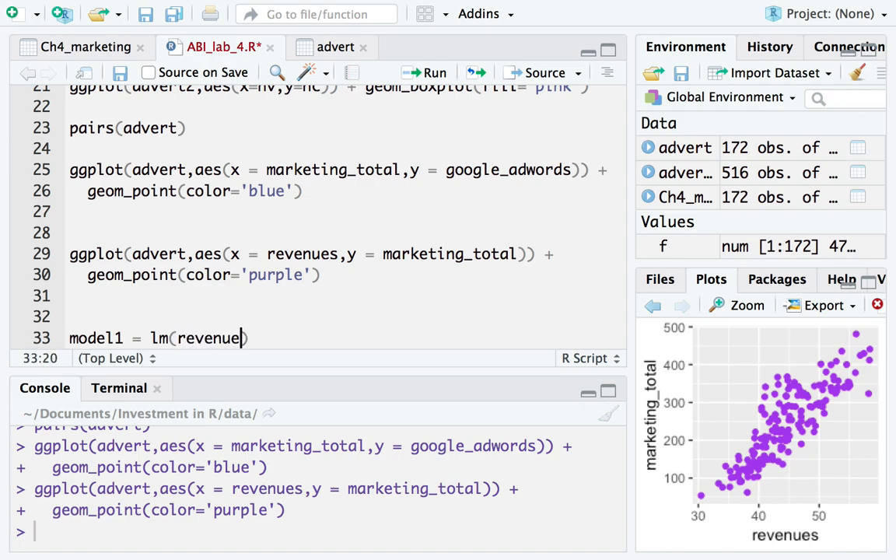
pyautogui.write('s~mar')
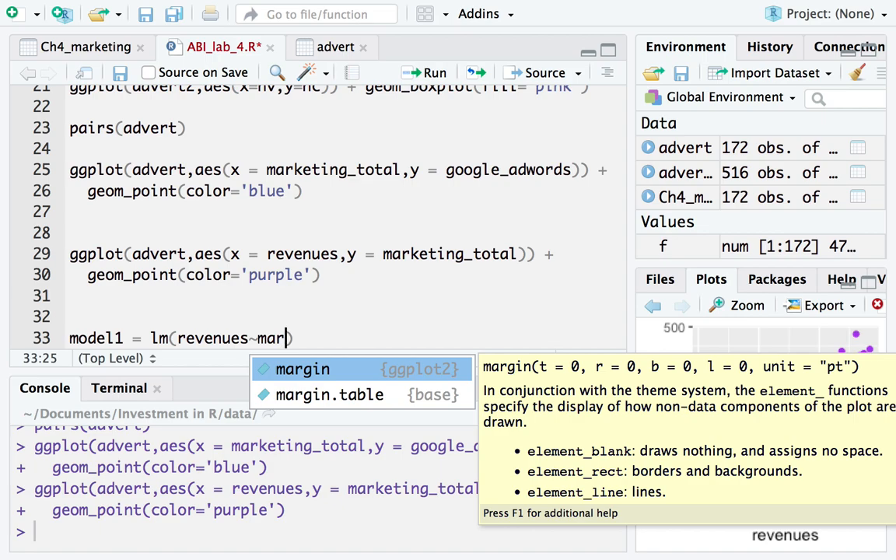
pyautogui.write('keting_total,data=advert')
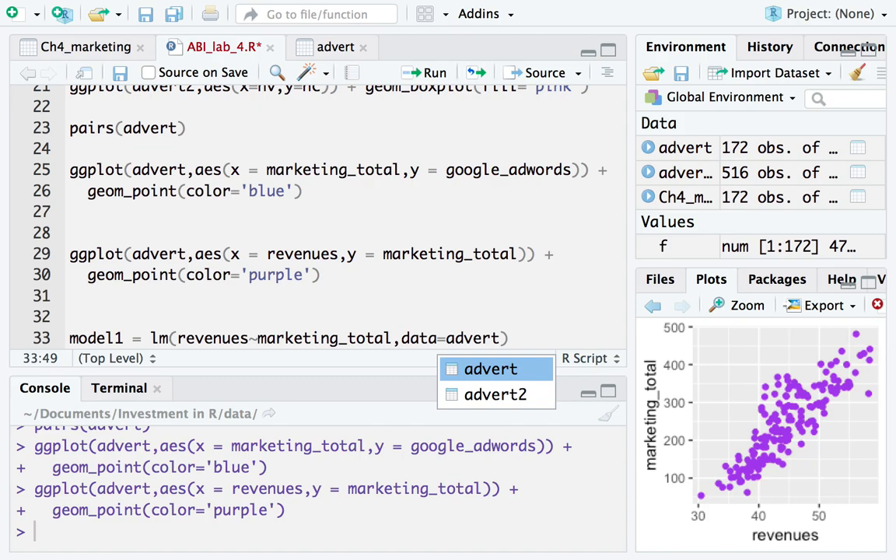
pyautogui.press('Escape')
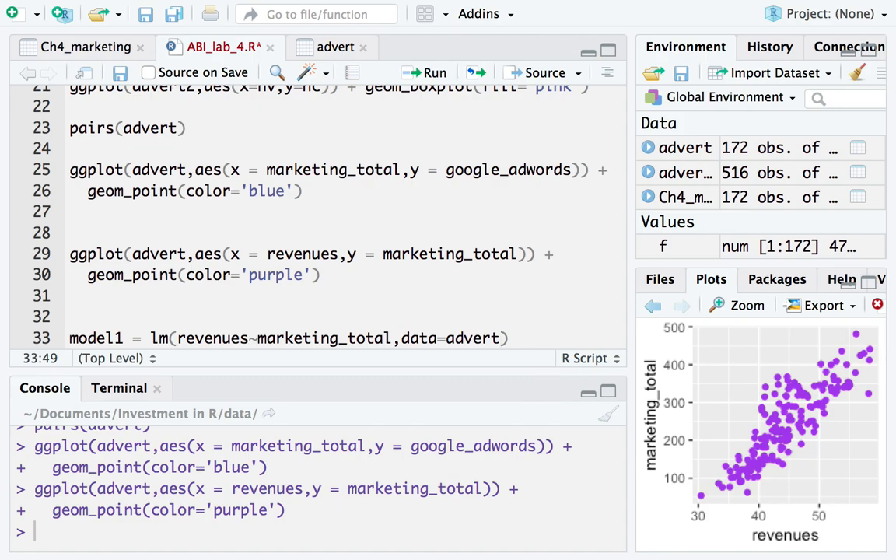
pyautogui.hotkey('ctrl', 'Return')
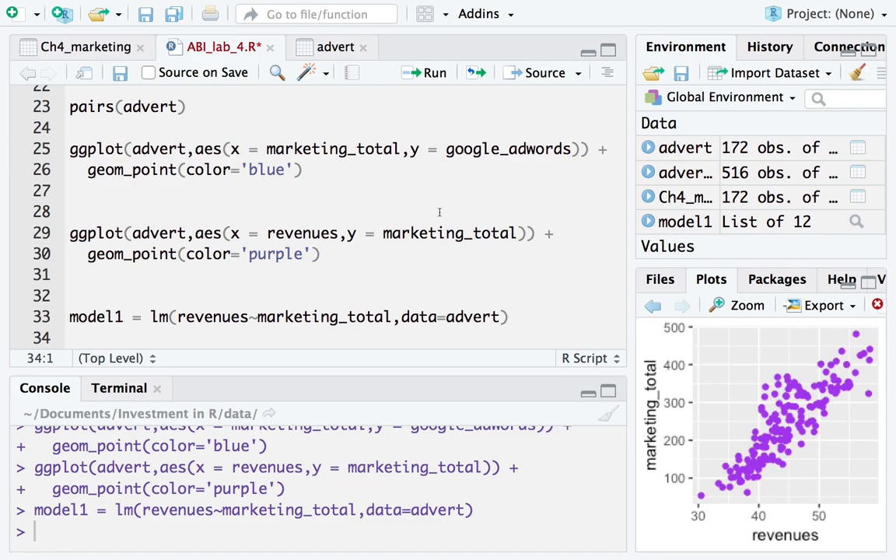
# - Check the lm() function slide, add model1 on line 34 of the script, and run it to print the model
pyautogui.hotkey('ctrl', 'Left')
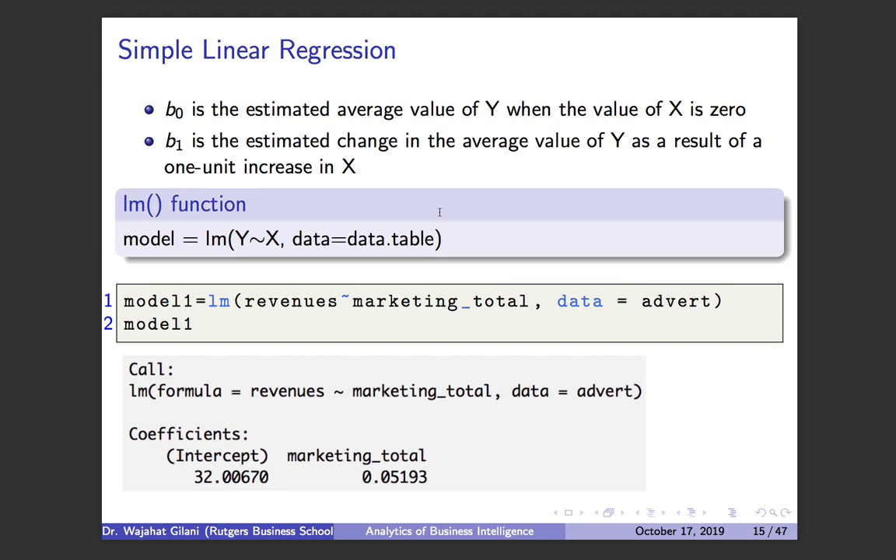
pyautogui.hotkey('ctrl', 'Right')
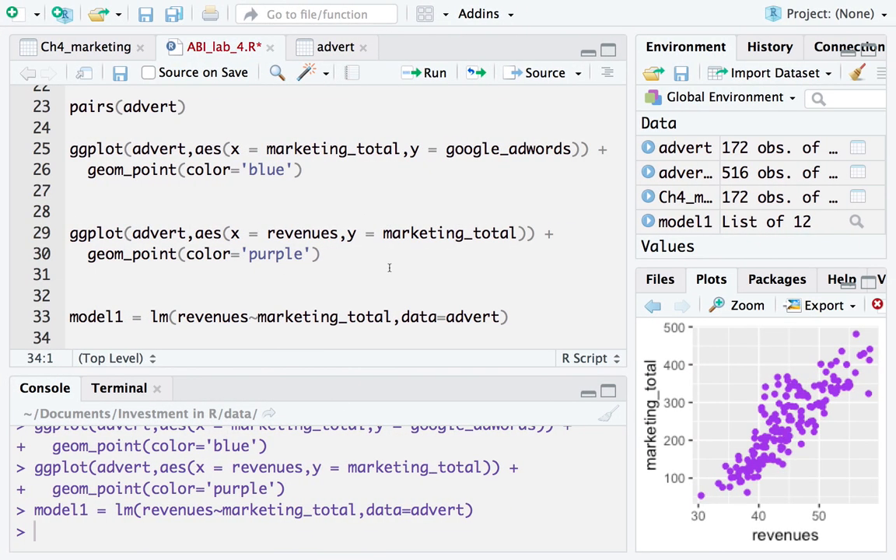
pyautogui.write('model1')
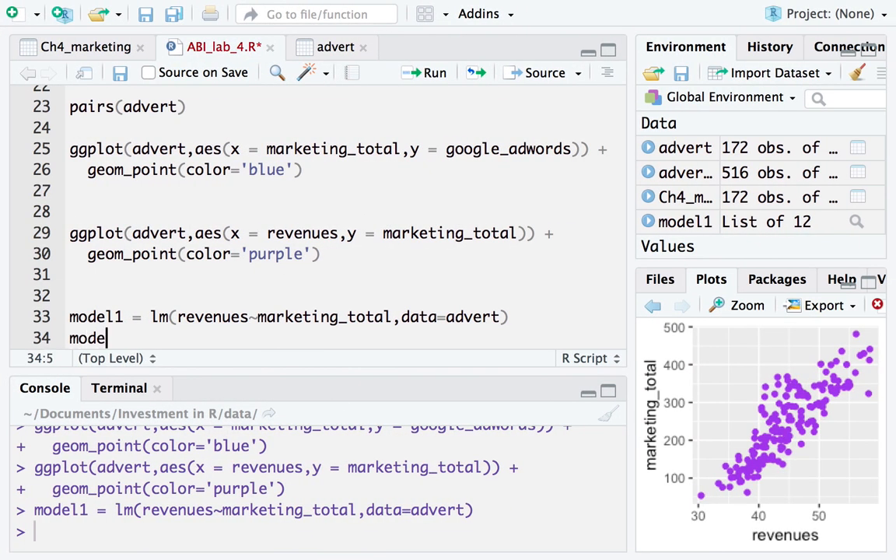
pyautogui.hotkey('ctrl', 'Return')
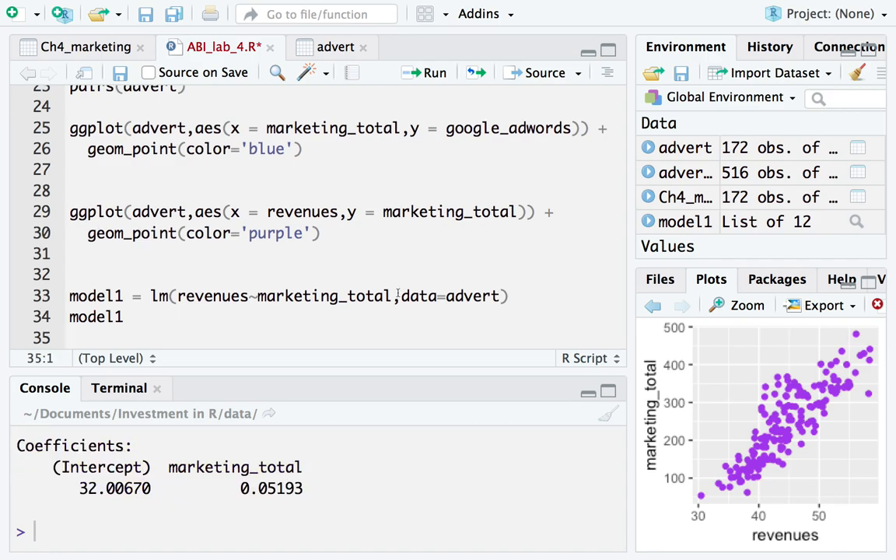
# - Enlarge the console and examine the printed lm call and its coefficients, highlighting the intercept value
pyautogui.moveTo(357, 371); pyautogui.dragTo(357, 320)
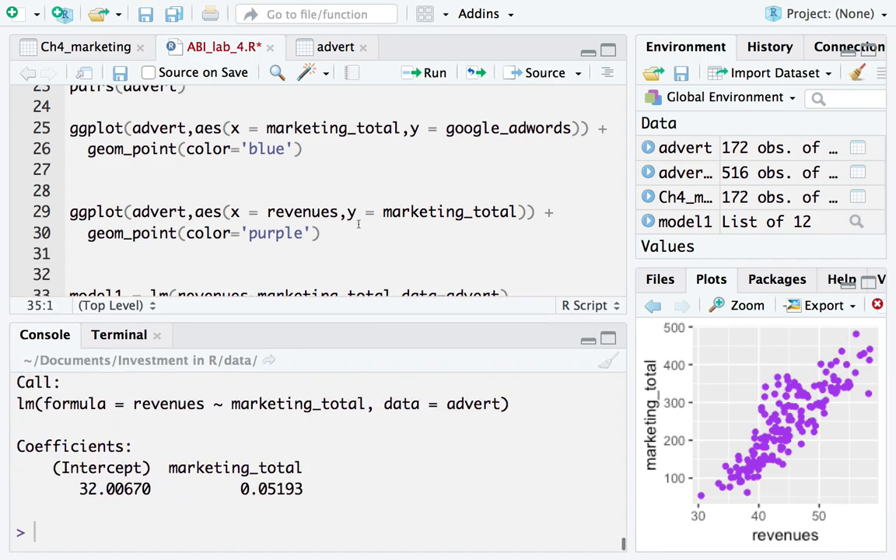
pyautogui.scroll(2, 262, 393)
pyautogui.scroll(-3, 257, 401)
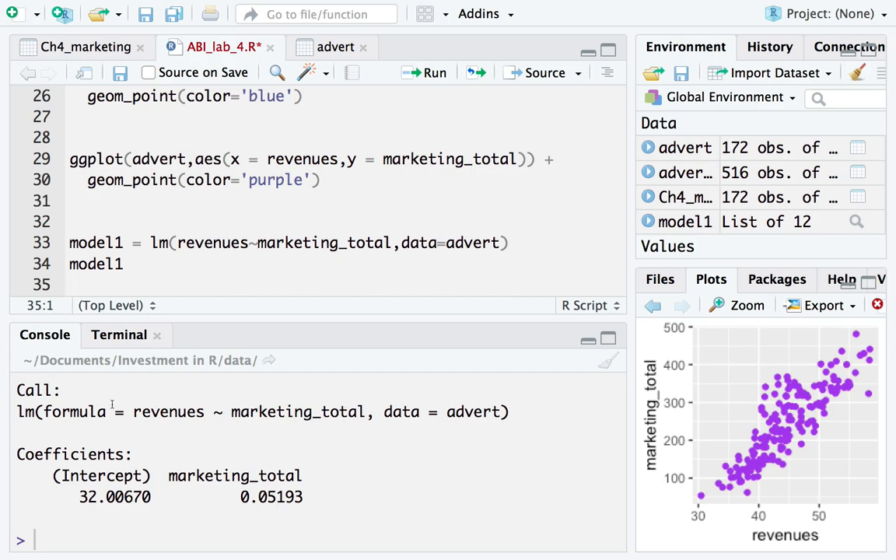
pyautogui.scroll(-1, 173, 420)
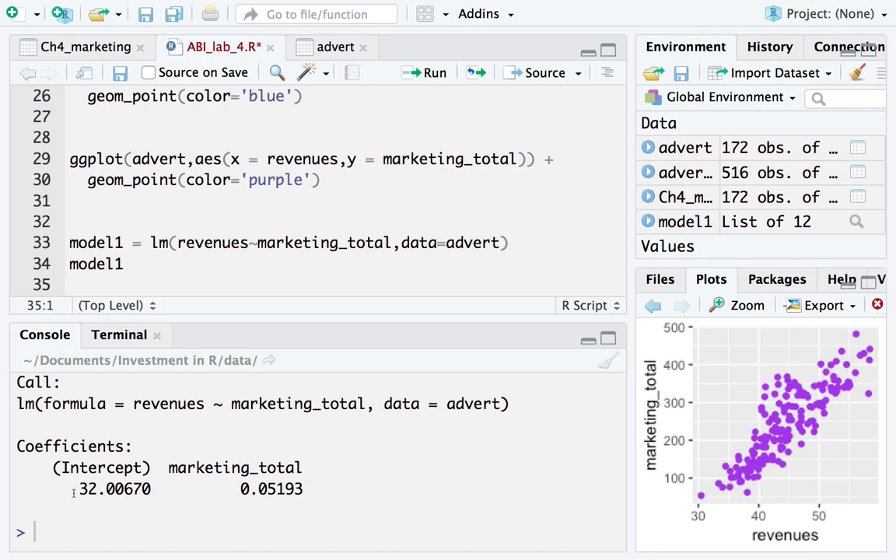
pyautogui.moveTo(79, 490); pyautogui.dragTo(151, 490)
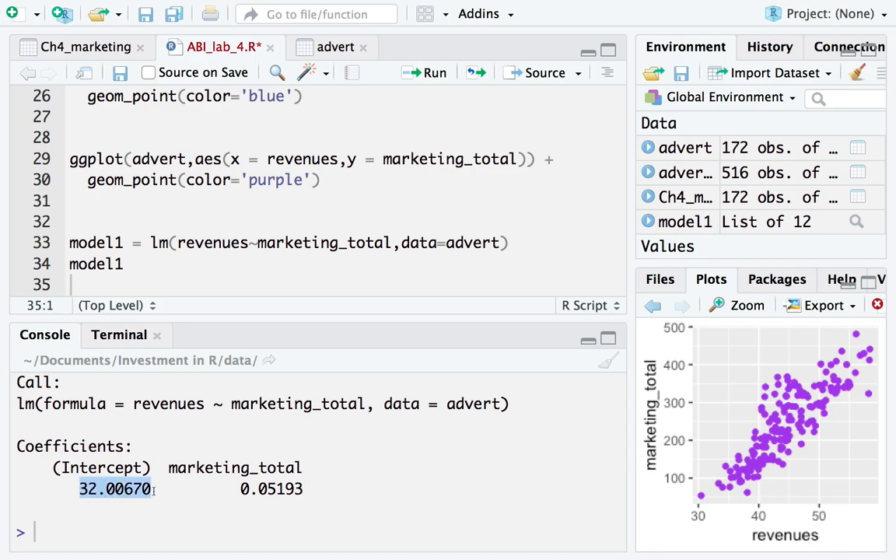
pyautogui.click(119, 489)
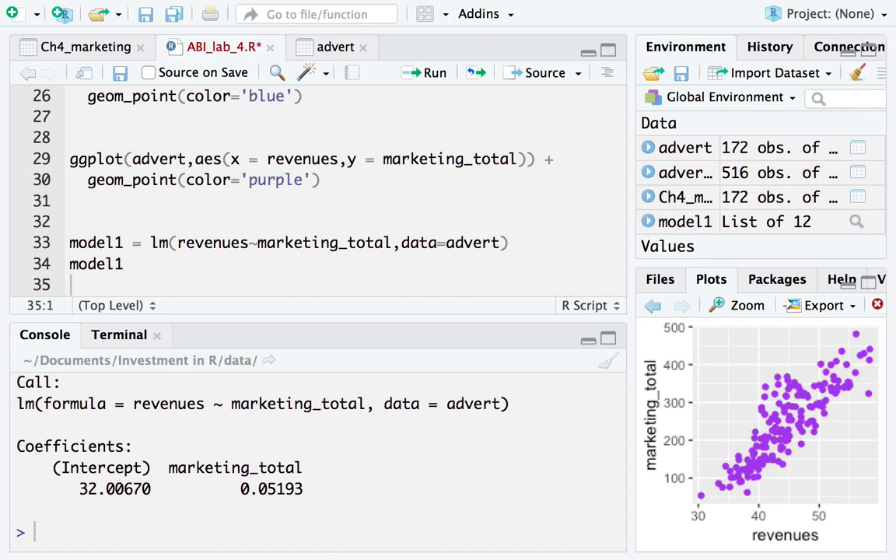
# - Consult the Interpreting Simple Linear Regression slide and check the marketing_total and revenues columns in the advert data
pyautogui.hotkey('ctrl', 'Left')
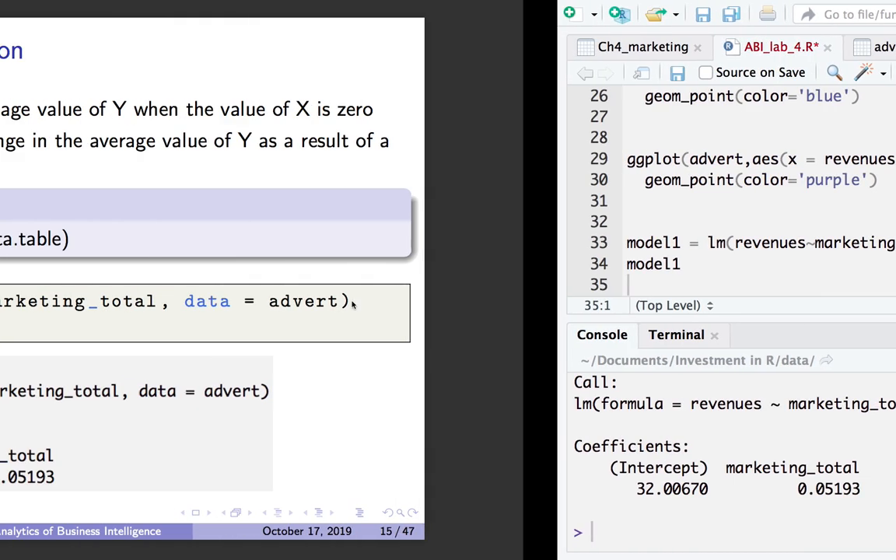
pyautogui.press('Right')
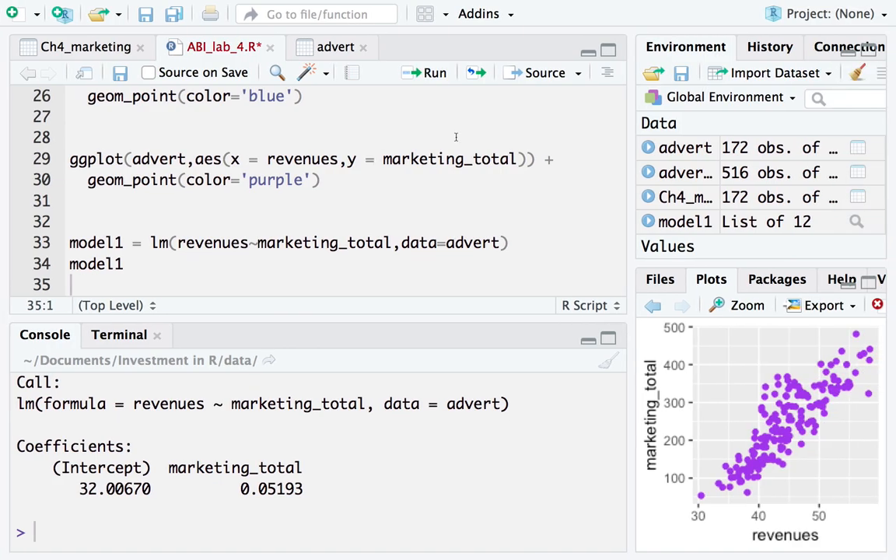
pyautogui.click(295, 45)
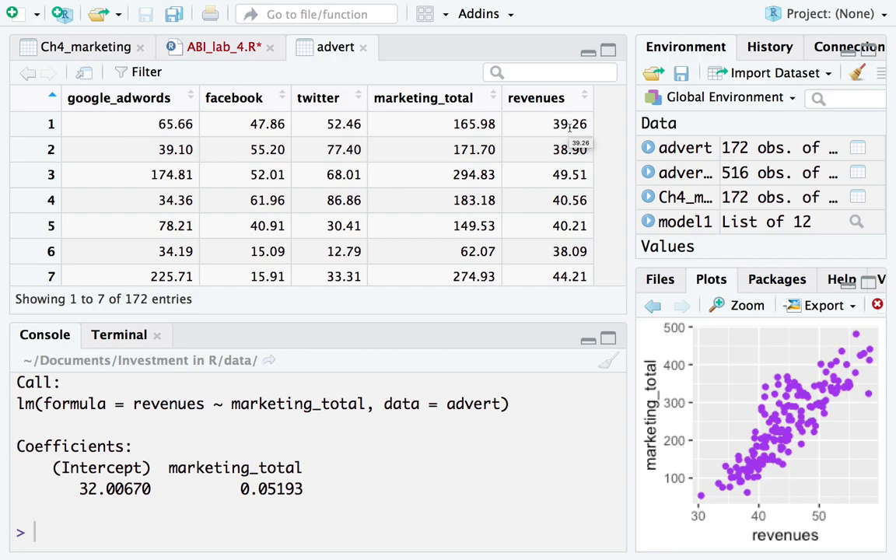
pyautogui.click(211, 51)
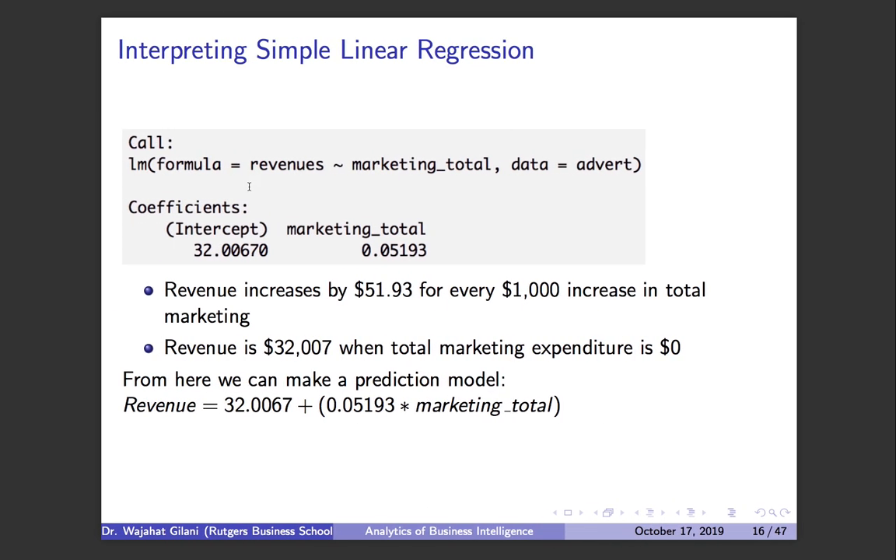